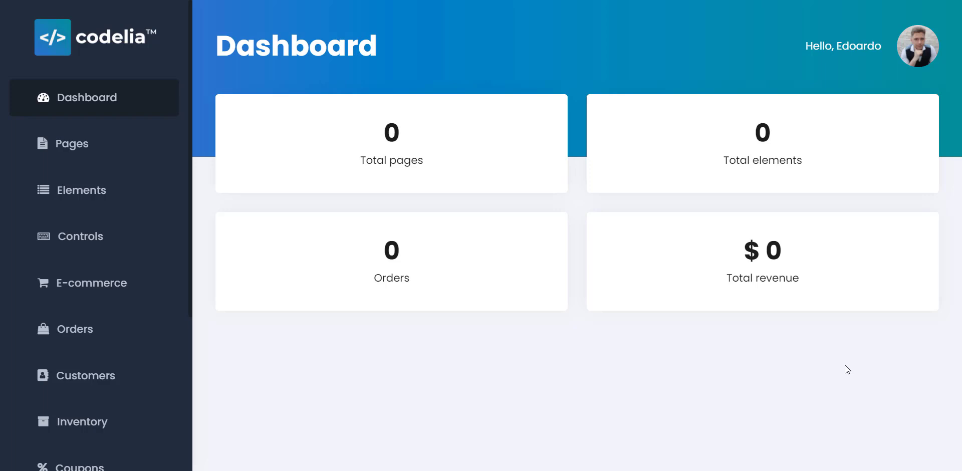
Start a new page and enter Home as its name, SEO title and SEO description.
{"action": "left_click", "coordinate": [53, 145]}
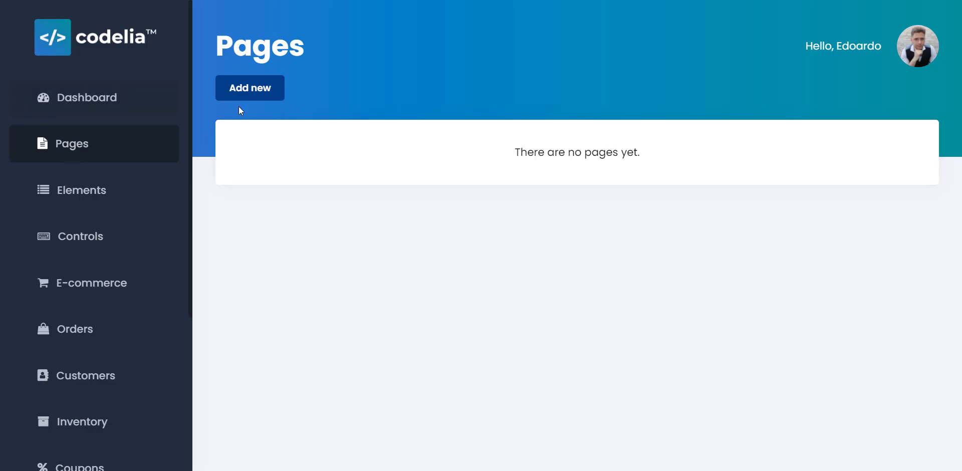
{"action": "left_click", "coordinate": [248, 88]}
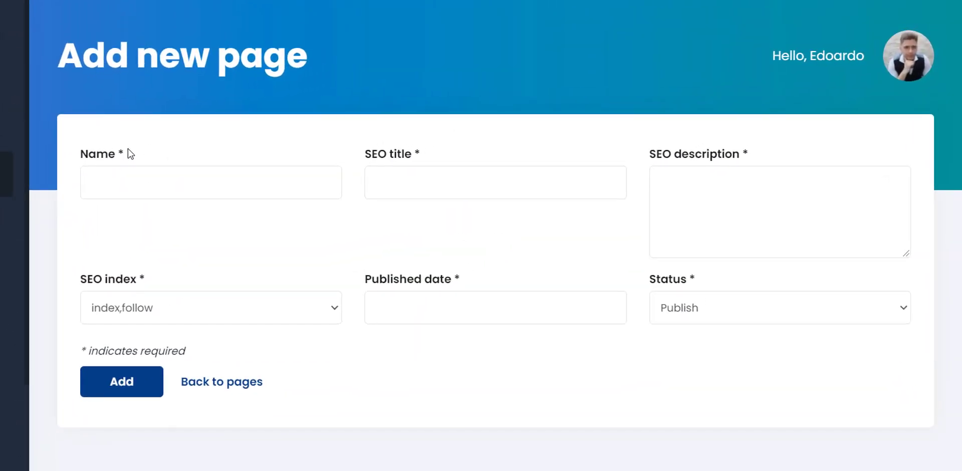
{"action": "left_click", "coordinate": [125, 191]}
{"action": "type", "text": "Home"}
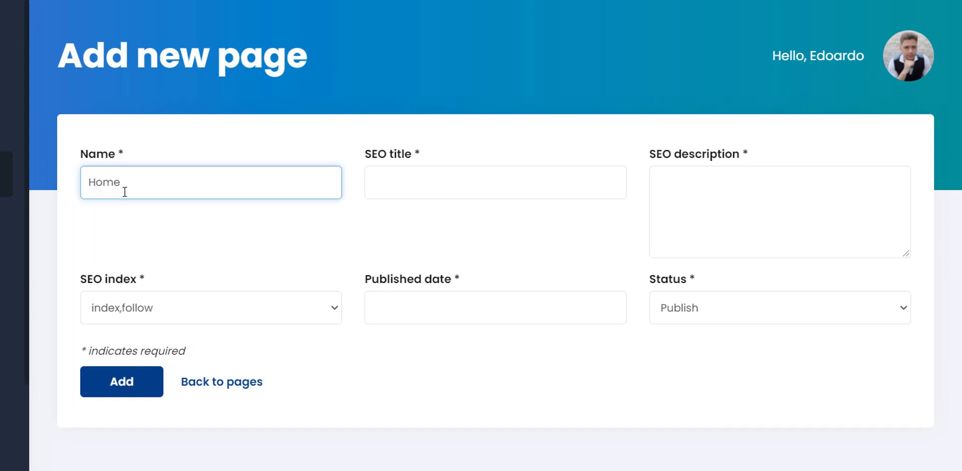
{"action": "key", "text": "ctrl+a"}
{"action": "key", "text": "ctrl+c"}
{"action": "left_click", "coordinate": [411, 176]}
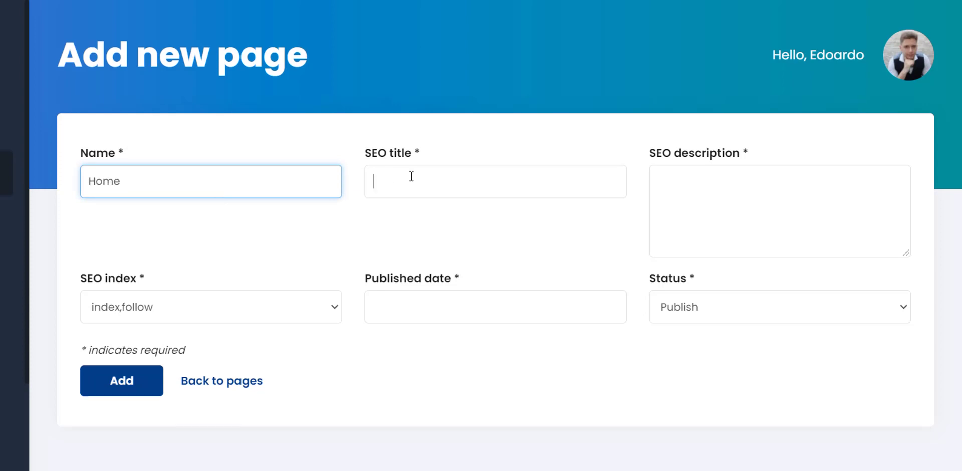
{"action": "key", "text": "ctrl+v"}
{"action": "key", "text": "Tab"}
{"action": "scroll", "coordinate": [614, 180], "scroll_direction": "down", "scroll_amount": 2}
{"action": "key", "text": "ctrl+v"}
Set the Home page's published date to 06/29/2021, keep its index,follow and Publish settings, and add the page.
{"action": "left_click", "coordinate": [436, 414]}
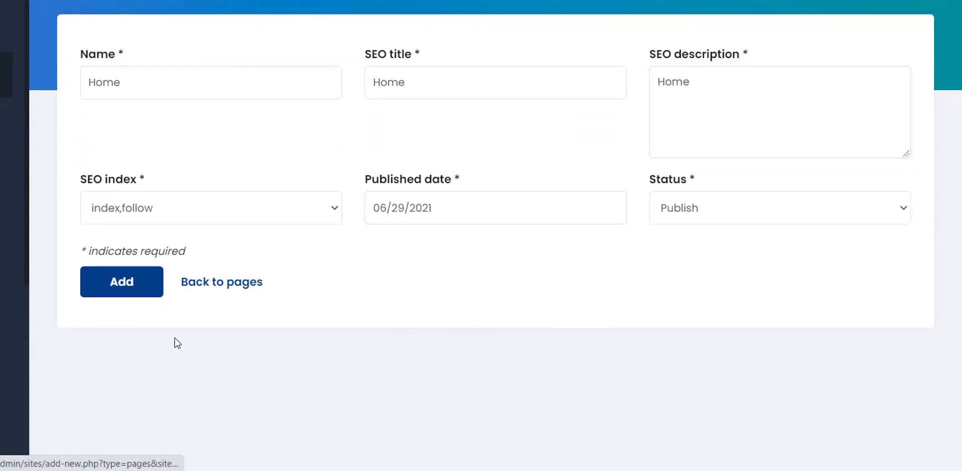
{"action": "left_click", "coordinate": [703, 219]}
{"action": "left_click", "coordinate": [192, 216]}
{"action": "left_click", "coordinate": [131, 230]}
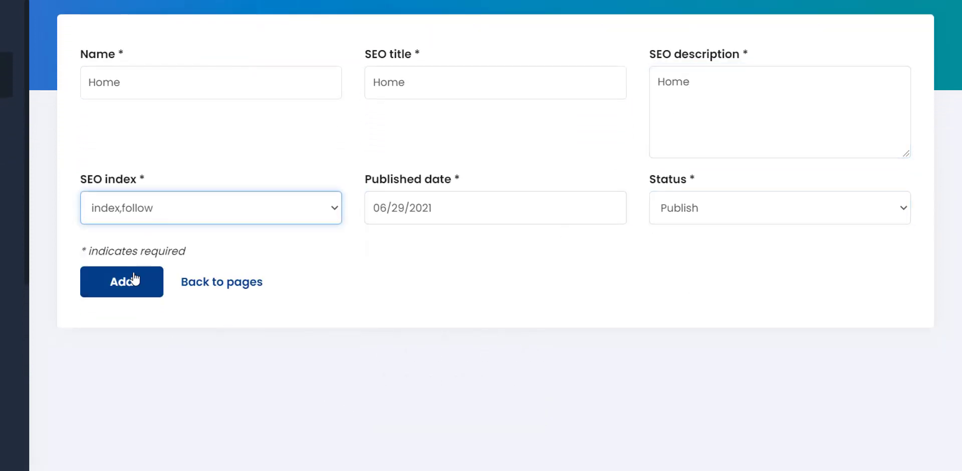
{"action": "left_click", "coordinate": [122, 282]}
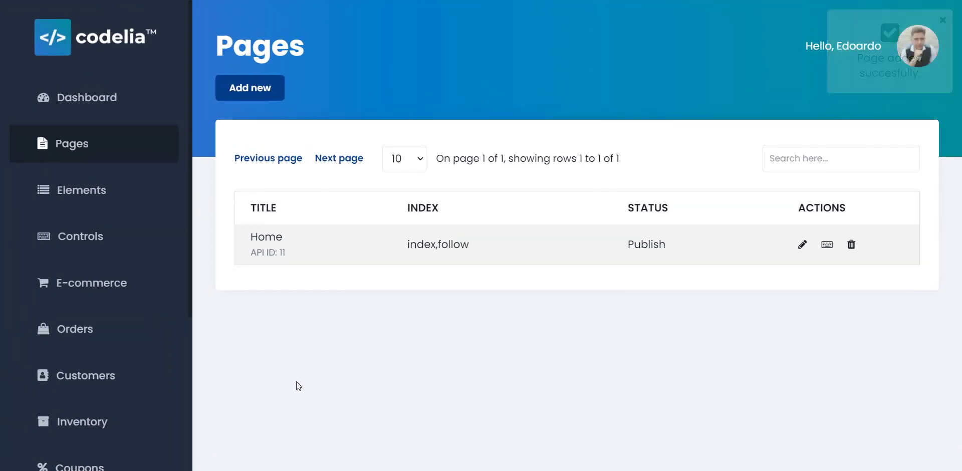
Add a control named Content to the Home page as a rich text field with a 12-column layout.
{"action": "left_click", "coordinate": [825, 244]}
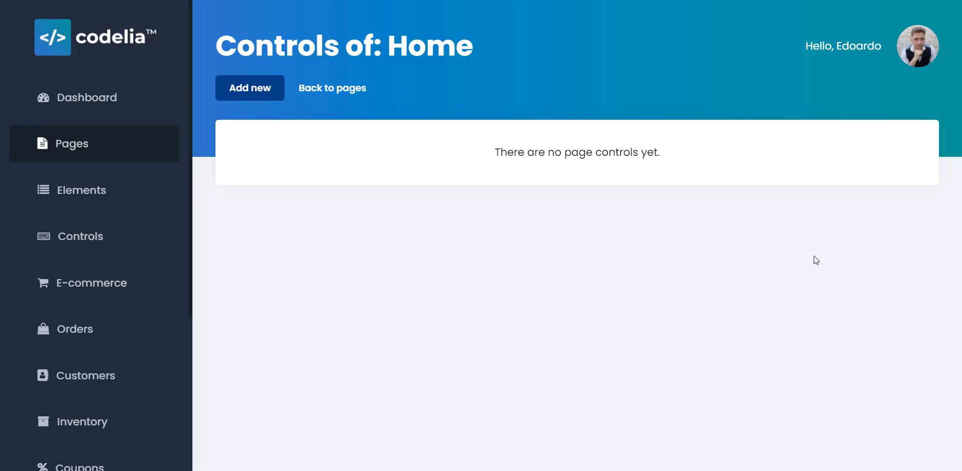
{"action": "left_click", "coordinate": [266, 91]}
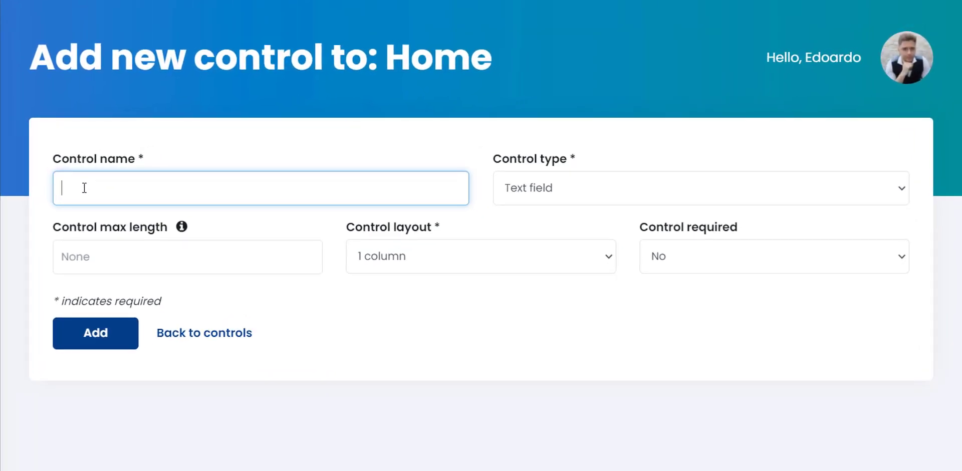
{"action": "type", "text": "Content"}
{"action": "left_click", "coordinate": [563, 188]}
{"action": "left_click", "coordinate": [522, 249]}
{"action": "left_click", "coordinate": [426, 256]}
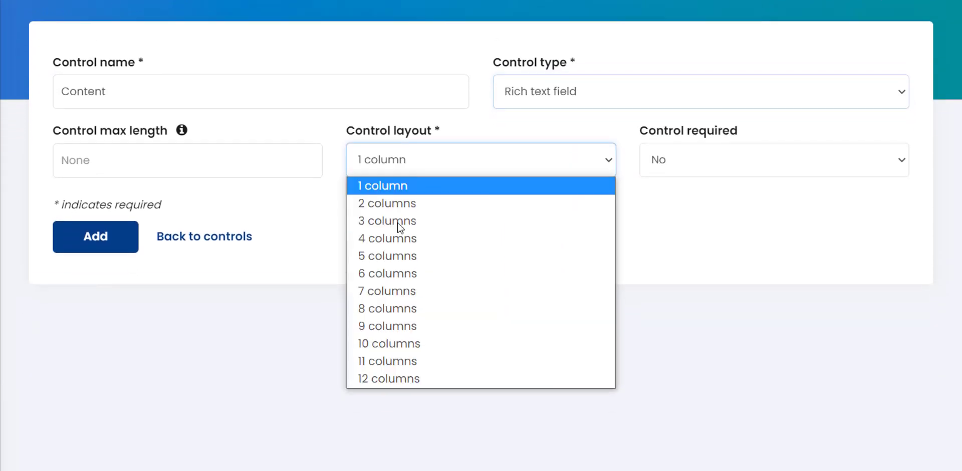
{"action": "left_click", "coordinate": [371, 356]}
{"action": "left_click", "coordinate": [98, 217]}
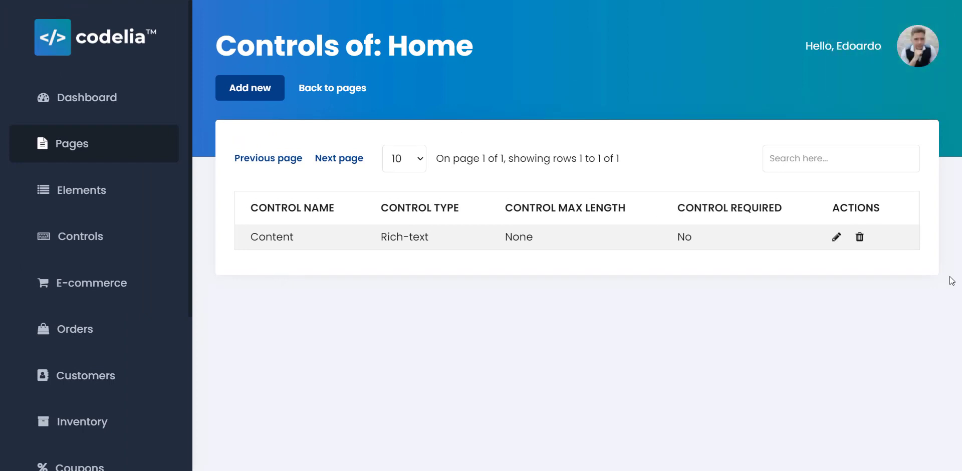
Edit the Home page, enter "Home page text" as its content and save it.
{"action": "left_click", "coordinate": [326, 95]}
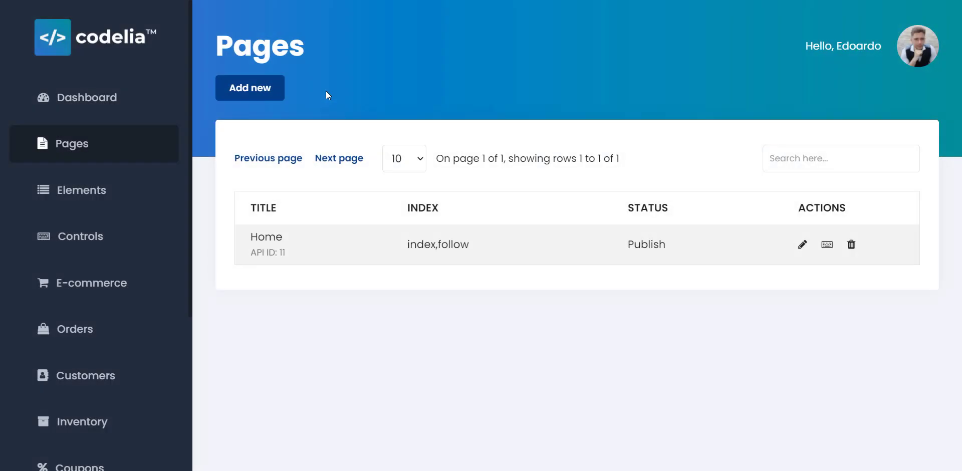
{"action": "left_click", "coordinate": [802, 245]}
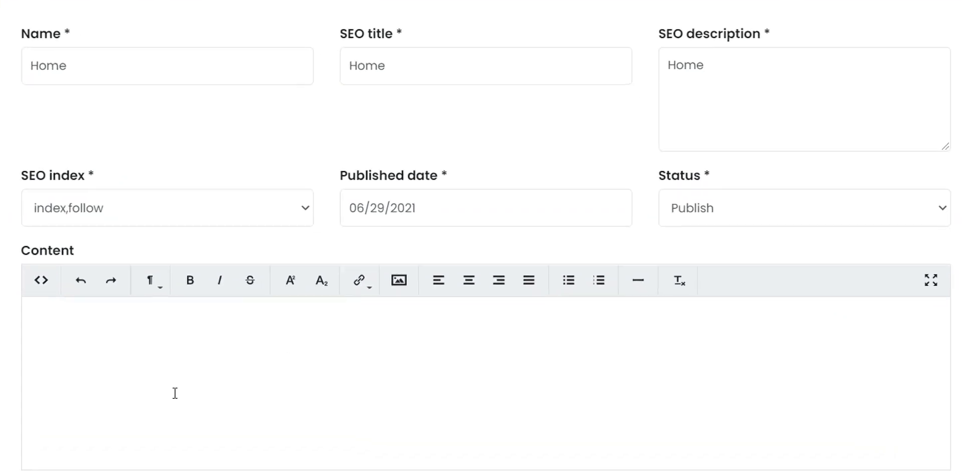
{"action": "left_click", "coordinate": [331, 414]}
{"action": "type", "text": "Home"}
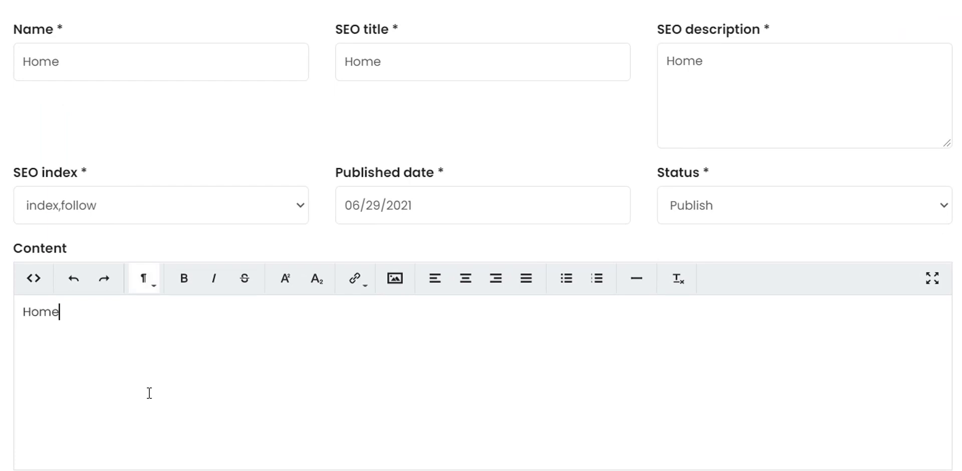
{"action": "type", "text": " page text"}
{"action": "scroll", "coordinate": [109, 396], "scroll_direction": "down", "scroll_amount": 4}
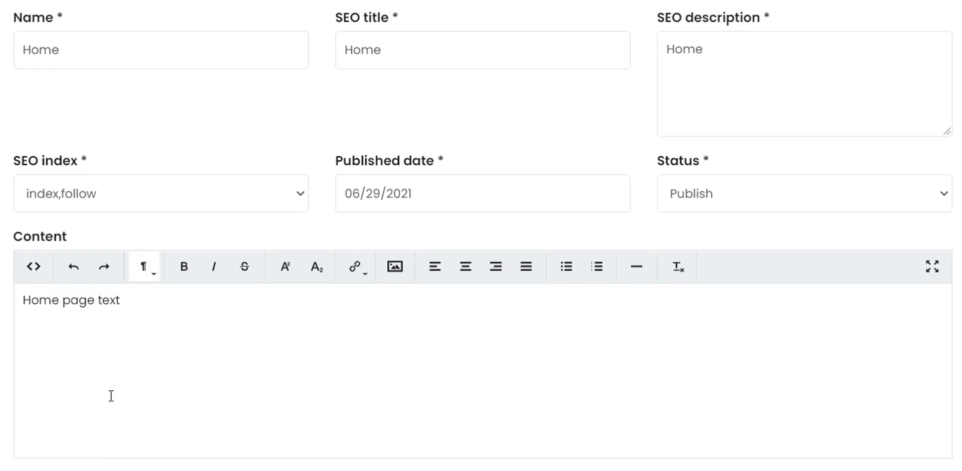
{"action": "left_click", "coordinate": [56, 365]}
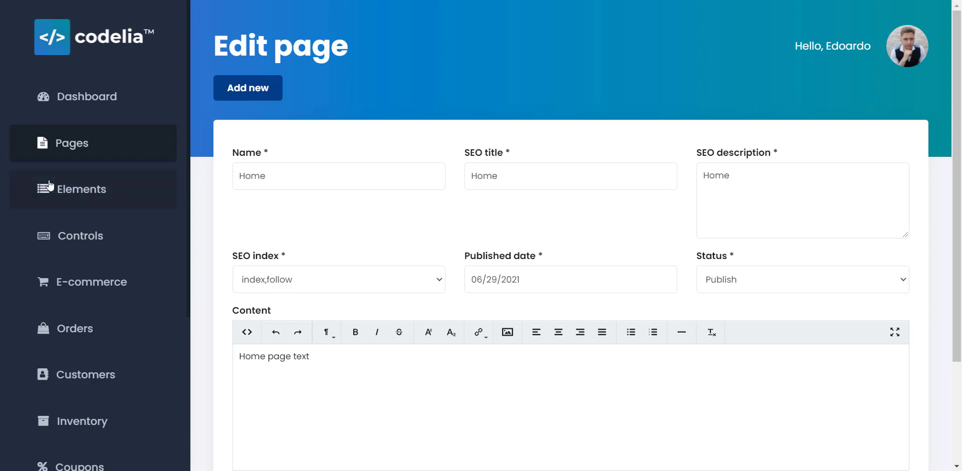
Add a new element with the plural name Products and the singular name Product.
{"action": "left_click", "coordinate": [57, 197]}
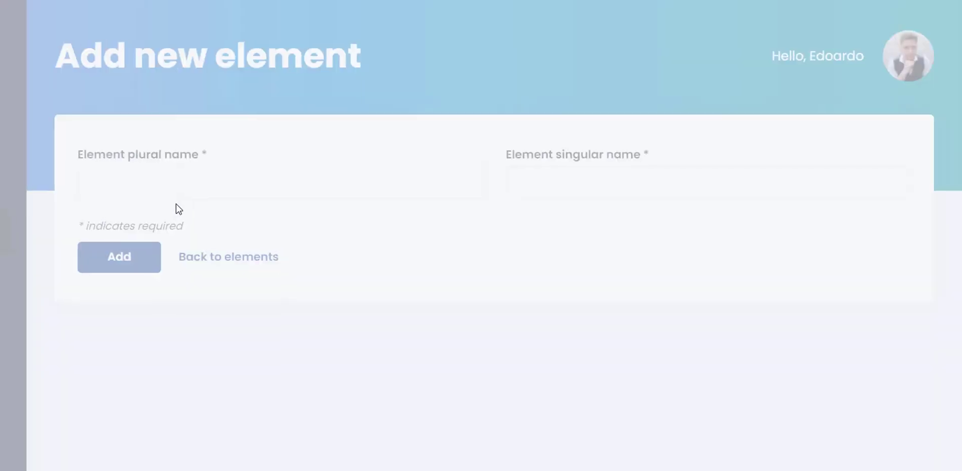
{"action": "left_click", "coordinate": [108, 175]}
{"action": "type", "text": "Produ"}
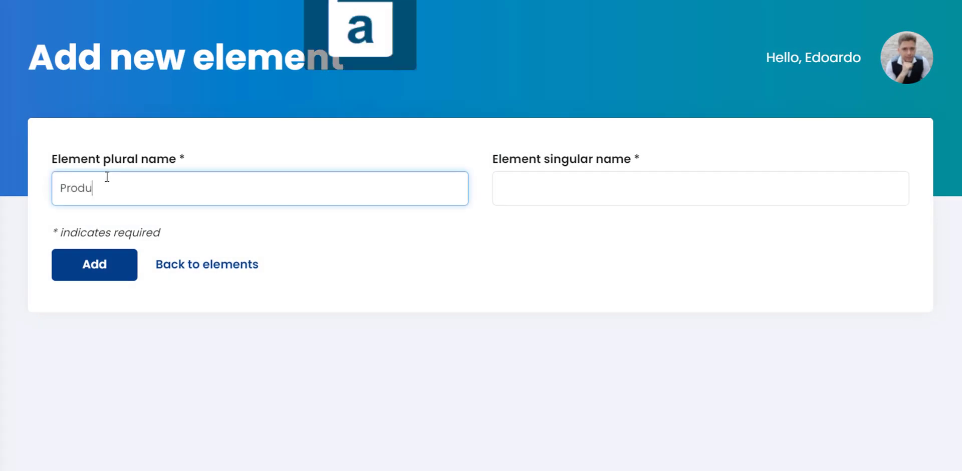
{"action": "type", "text": "cts"}
{"action": "key", "text": "ctrl+a"}
{"action": "key", "text": "ctrl+c"}
{"action": "left_click", "coordinate": [632, 204]}
{"action": "key", "text": "ctrl+v"}
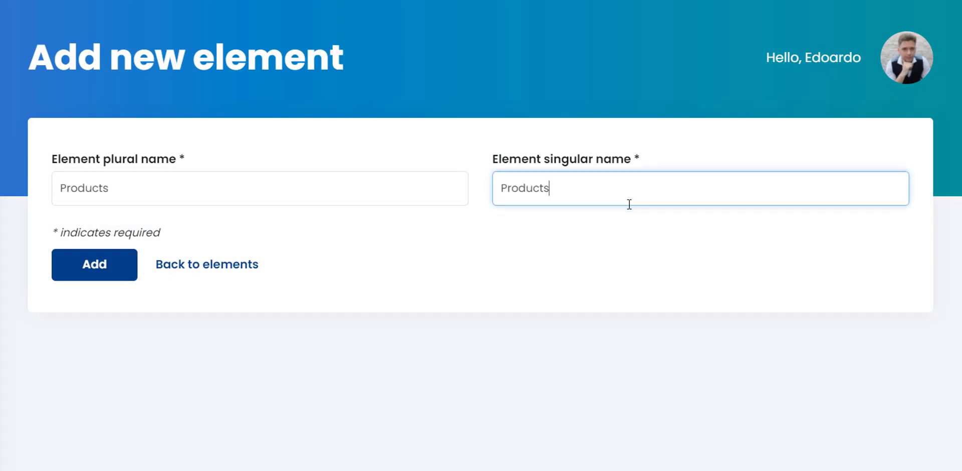
{"action": "key", "text": "BackSpace"}
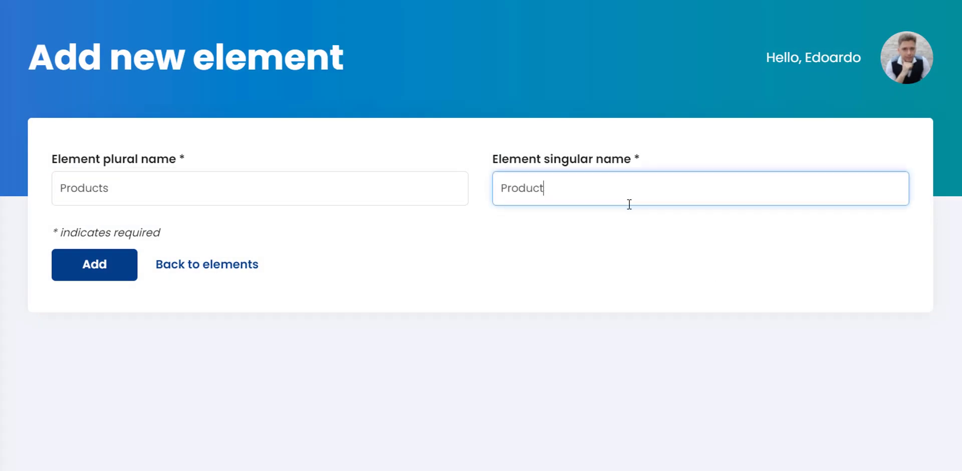
{"action": "left_click", "coordinate": [98, 263]}
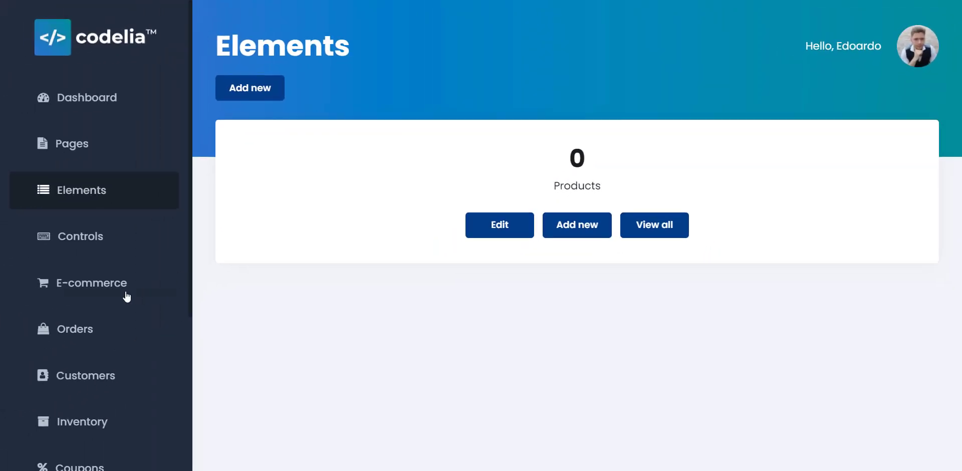
Add a control named Image for products as a file field with a 12-column layout.
{"action": "left_click", "coordinate": [120, 241]}
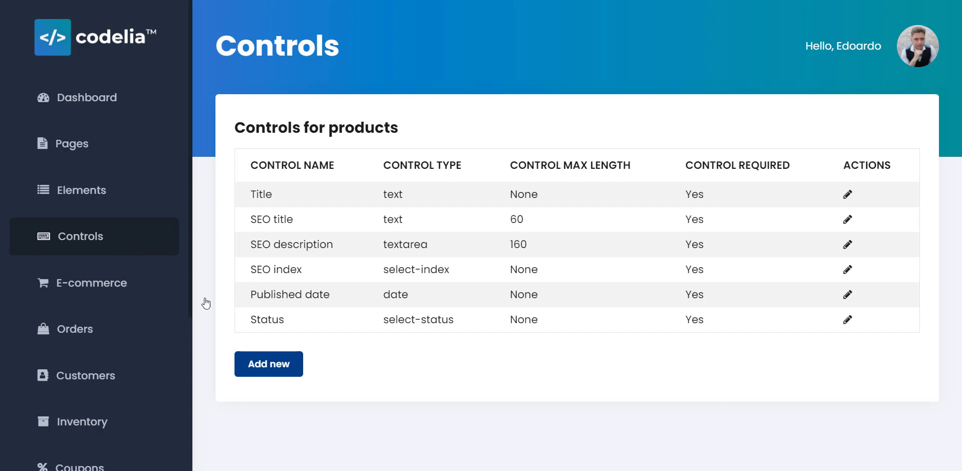
{"action": "left_click", "coordinate": [243, 367]}
{"action": "left_click", "coordinate": [266, 159]}
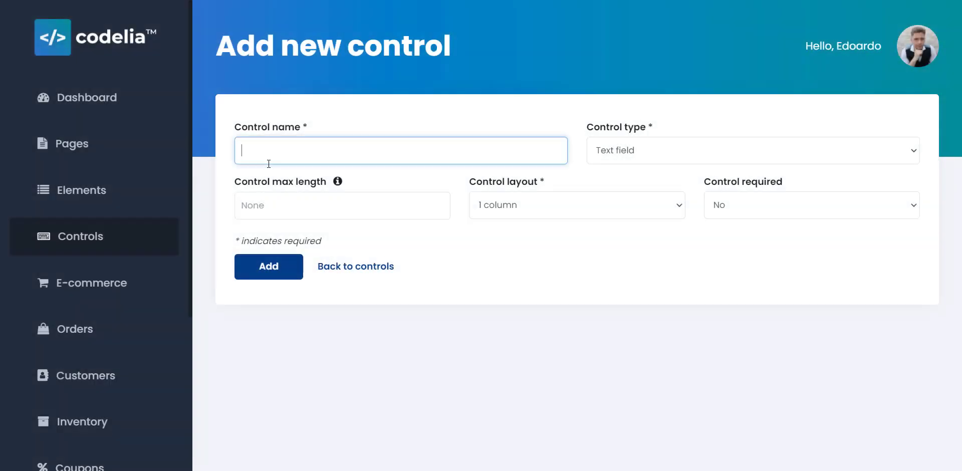
{"action": "type", "text": "IMage"}
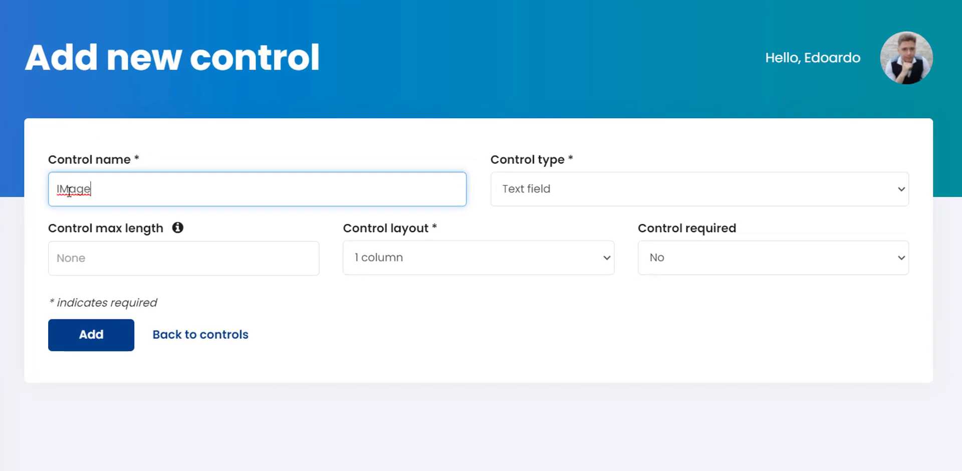
{"action": "left_click_drag", "start_coordinate": [89, 187], "coordinate": [80, 187]}
{"action": "type", "text": "m"}
{"action": "left_click", "coordinate": [651, 182]}
{"action": "left_click", "coordinate": [544, 339]}
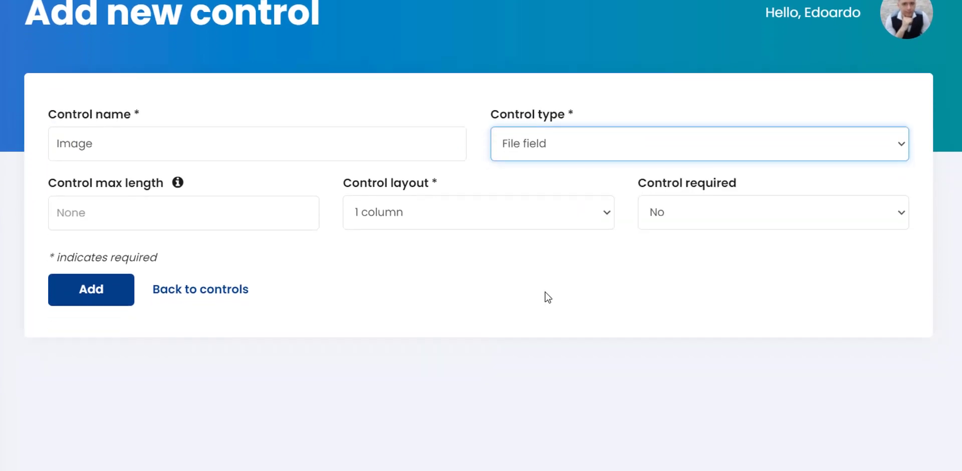
{"action": "left_click", "coordinate": [464, 257]}
{"action": "left_click", "coordinate": [439, 357]}
{"action": "left_click", "coordinate": [98, 221]}
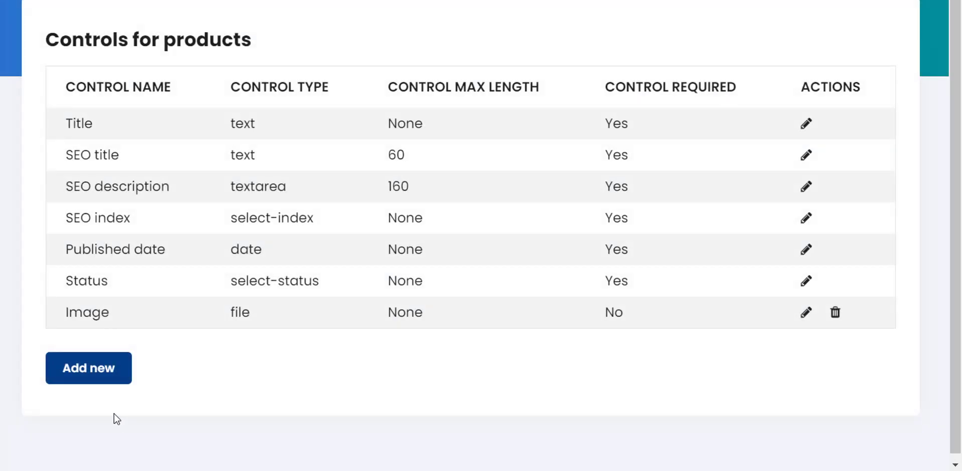
Add a required control named Content for products as a rich text field with a 12-column layout.
{"action": "left_click", "coordinate": [101, 375]}
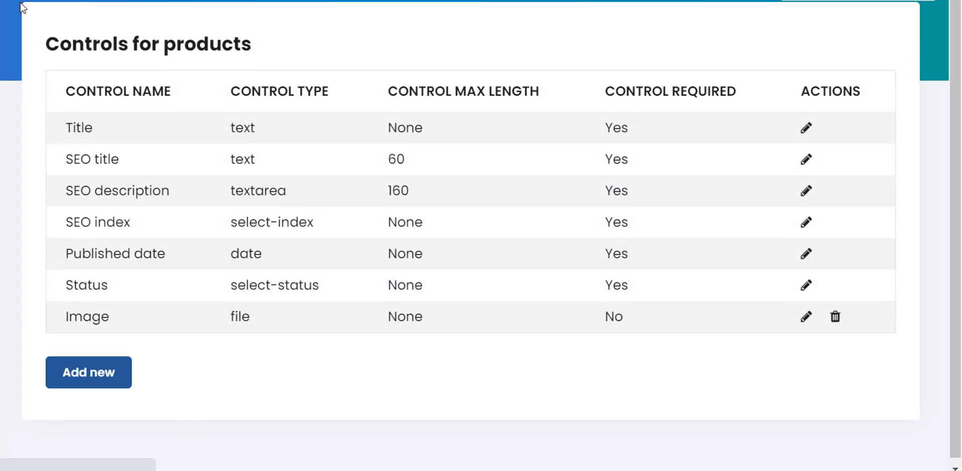
{"action": "left_click", "coordinate": [88, 176]}
{"action": "type", "text": "Content"}
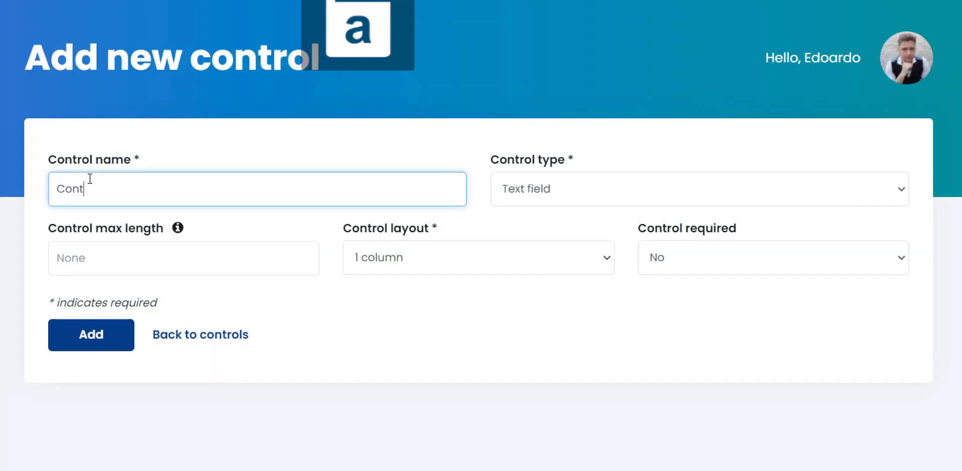
{"action": "left_click", "coordinate": [625, 194]}
{"action": "left_click", "coordinate": [540, 251]}
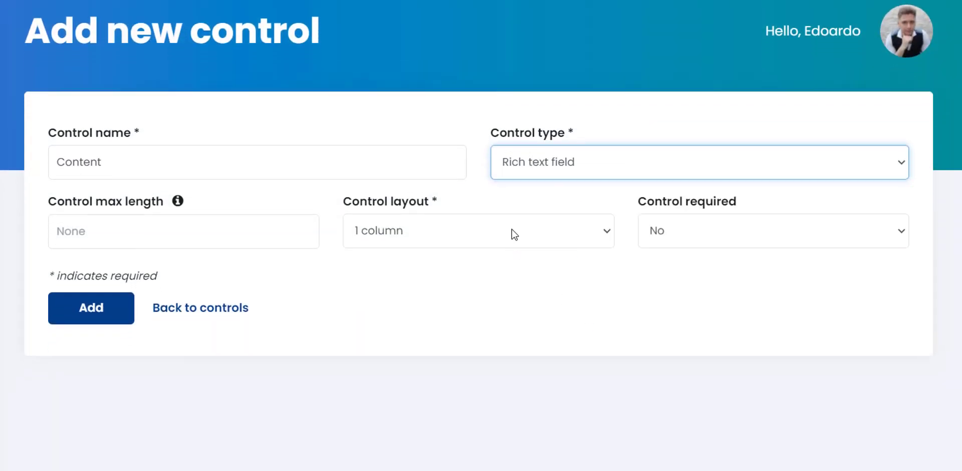
{"action": "scroll", "coordinate": [511, 232], "scroll_direction": "down", "scroll_amount": 3}
{"action": "left_click", "coordinate": [481, 138]}
{"action": "left_click", "coordinate": [404, 355]}
{"action": "left_click", "coordinate": [668, 149]}
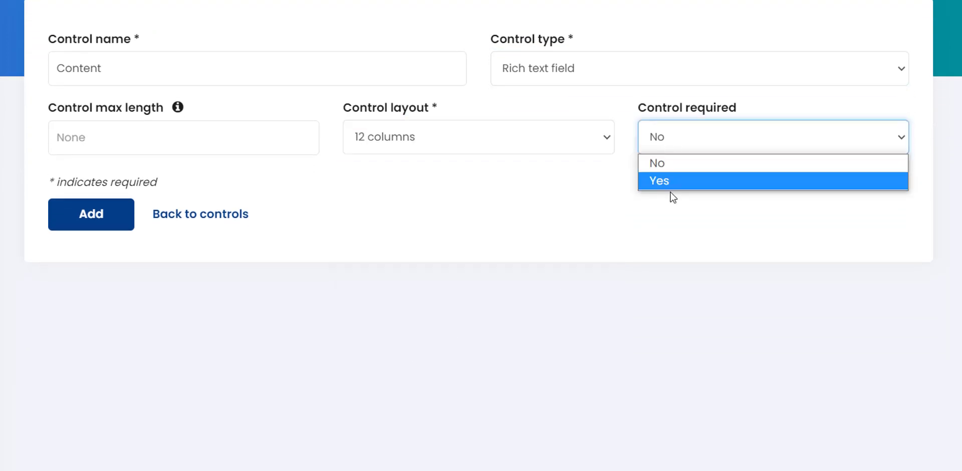
{"action": "left_click", "coordinate": [672, 182]}
{"action": "left_click", "coordinate": [100, 216]}
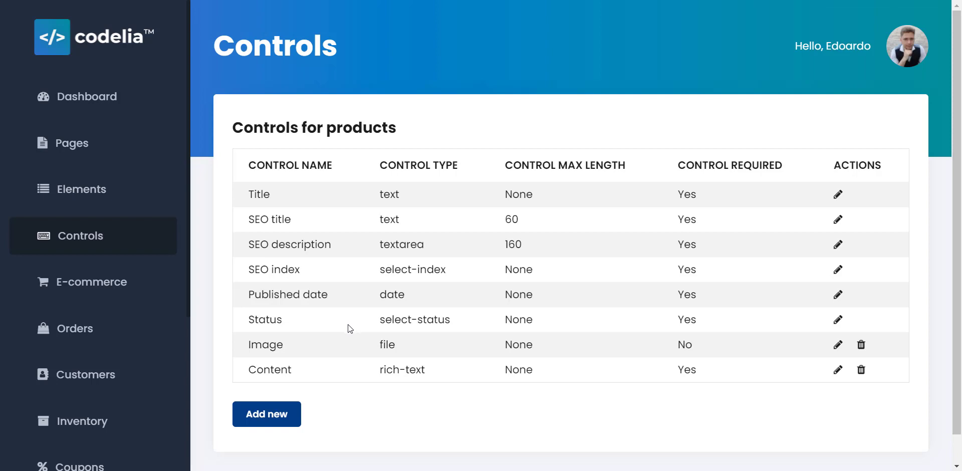
Start a new product and enter Product 1 as its title, SEO title and SEO description.
{"action": "left_click", "coordinate": [150, 188]}
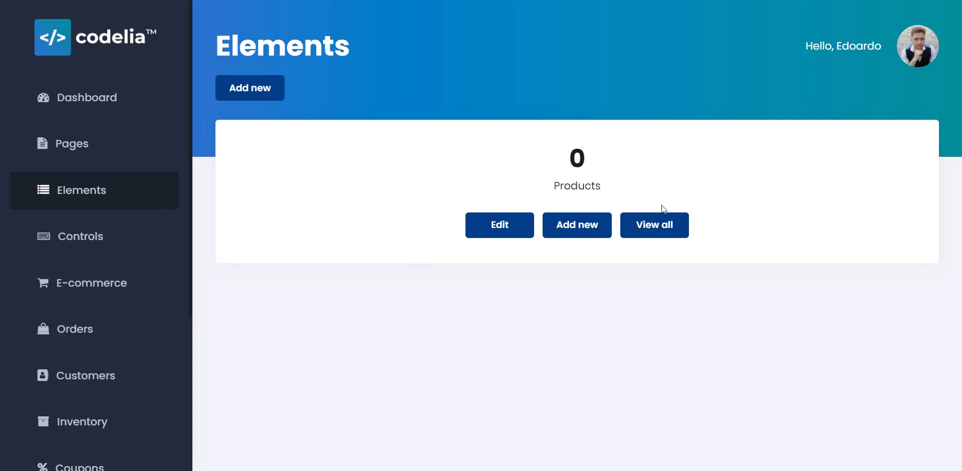
{"action": "left_click", "coordinate": [566, 222]}
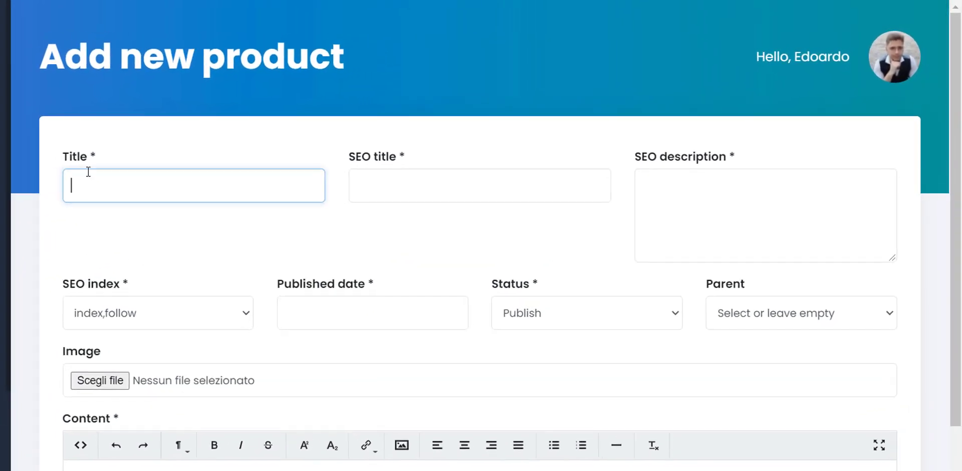
{"action": "type", "text": "Product 1"}
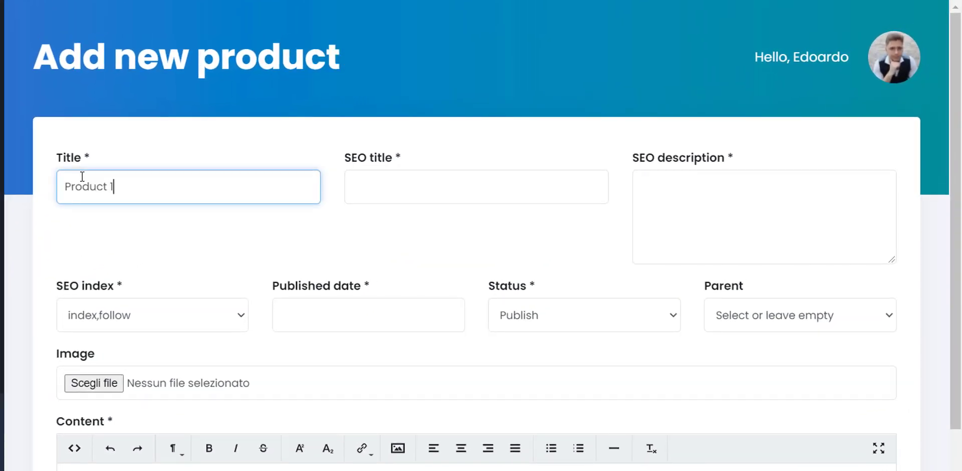
{"action": "key", "text": "ctrl+a"}
{"action": "key", "text": "ctrl+c"}
{"action": "left_click", "coordinate": [437, 182]}
{"action": "key", "text": "ctrl+v"}
{"action": "left_click", "coordinate": [660, 180]}
{"action": "key", "text": "ctrl+v"}
Set the product's published date to 06/29/2021, enter Content Product 1 as its content, and add the product.
{"action": "left_click", "coordinate": [357, 317]}
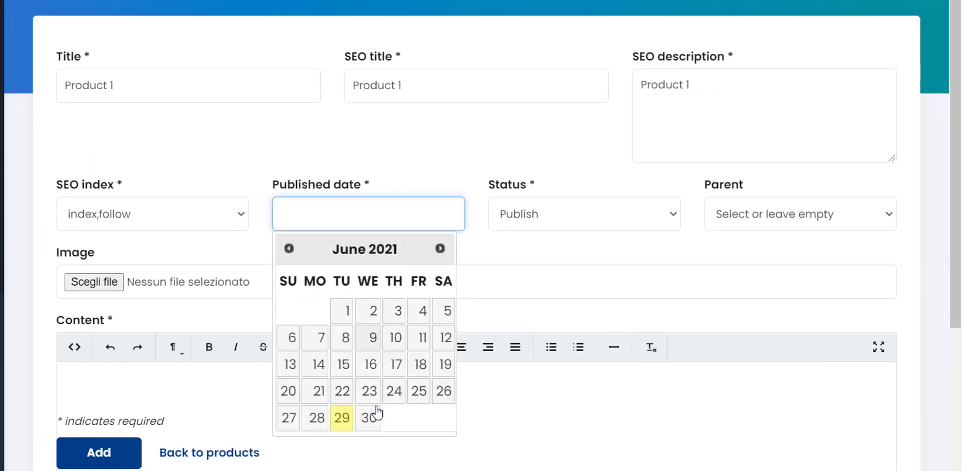
{"action": "left_click", "coordinate": [344, 418]}
{"action": "left_click", "coordinate": [307, 403]}
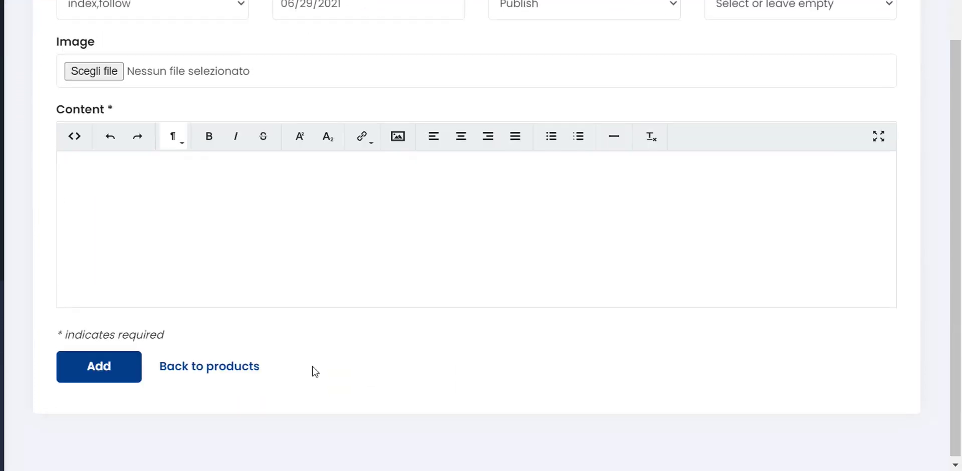
{"action": "type", "text": "Content Product 1"}
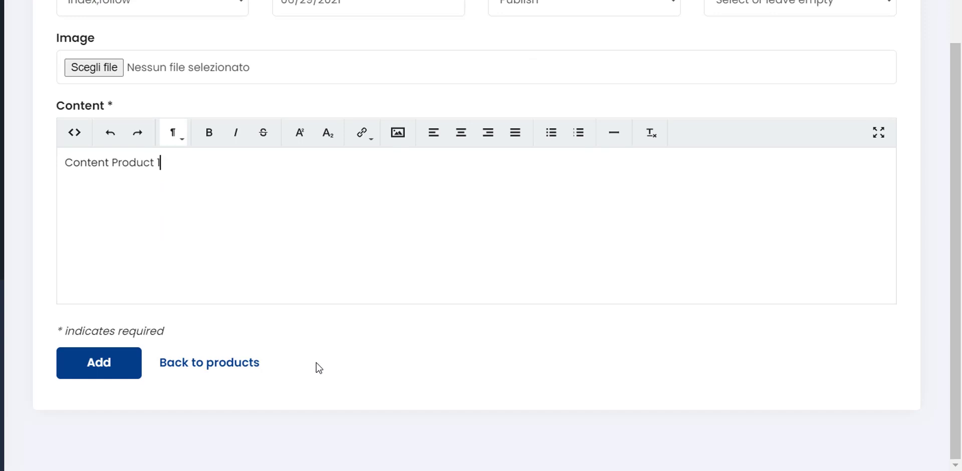
{"action": "left_click", "coordinate": [124, 367]}
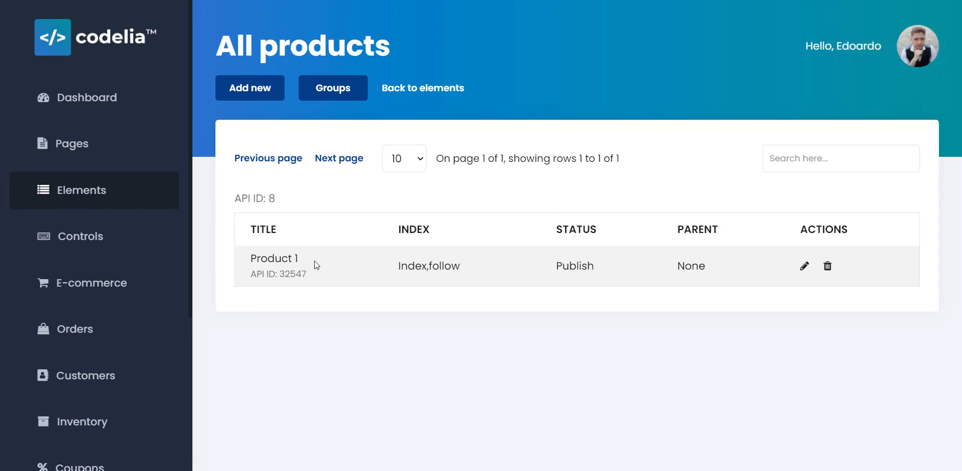
Add a text field named First name to the e-commerce checkout fields.
{"action": "left_click", "coordinate": [96, 282]}
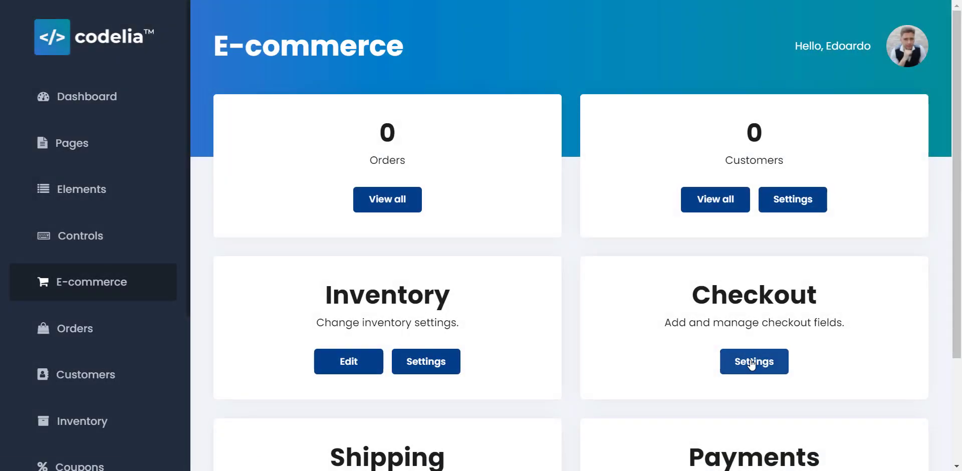
{"action": "left_click", "coordinate": [750, 362]}
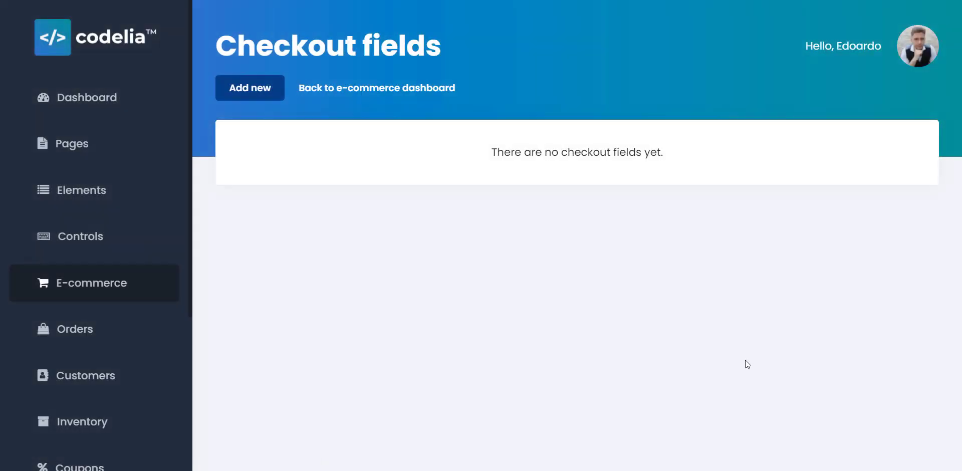
{"action": "left_click", "coordinate": [241, 89]}
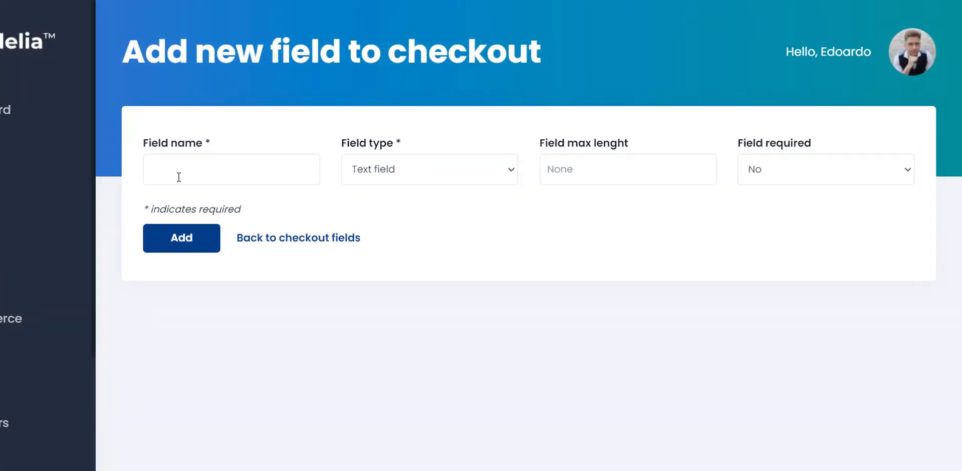
{"action": "left_click", "coordinate": [179, 176]}
{"action": "type", "text": "Fi"}
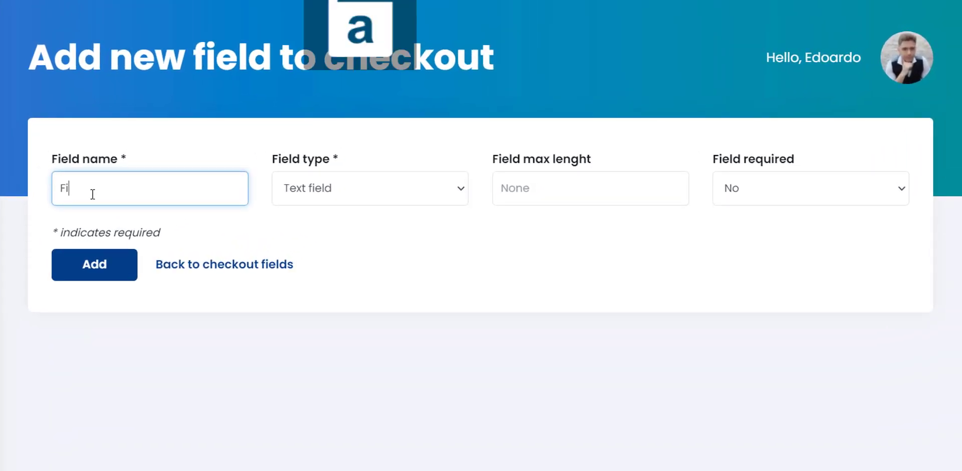
{"action": "type", "text": "rst name"}
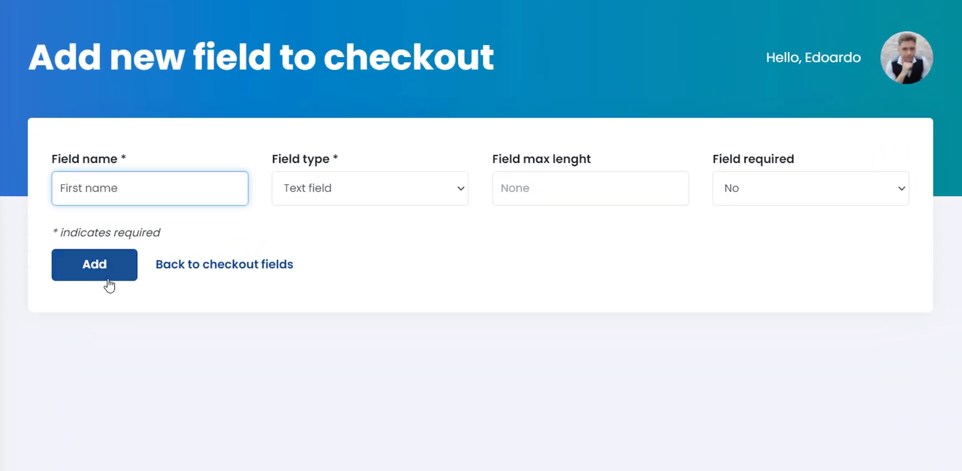
{"action": "left_click", "coordinate": [106, 278]}
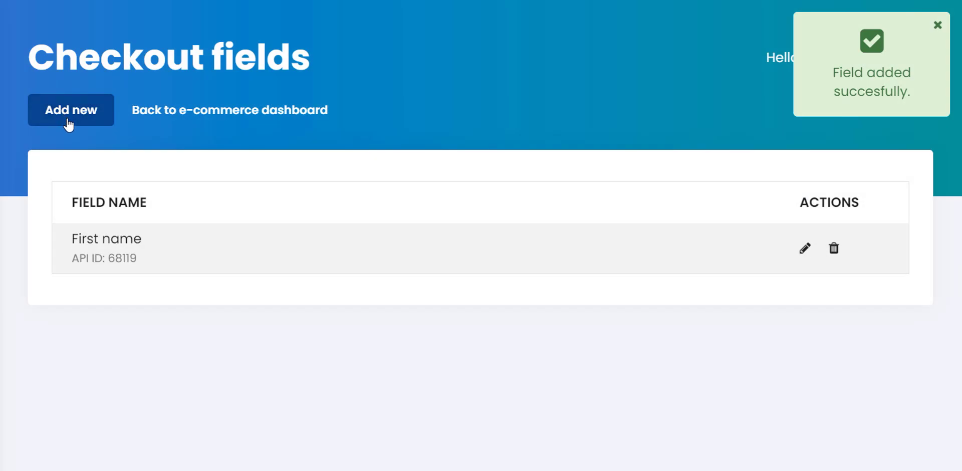
Add a text field named Last name to the checkout fields.
{"action": "left_click", "coordinate": [66, 120]}
{"action": "left_click", "coordinate": [91, 198]}
{"action": "type", "text": "Last name"}
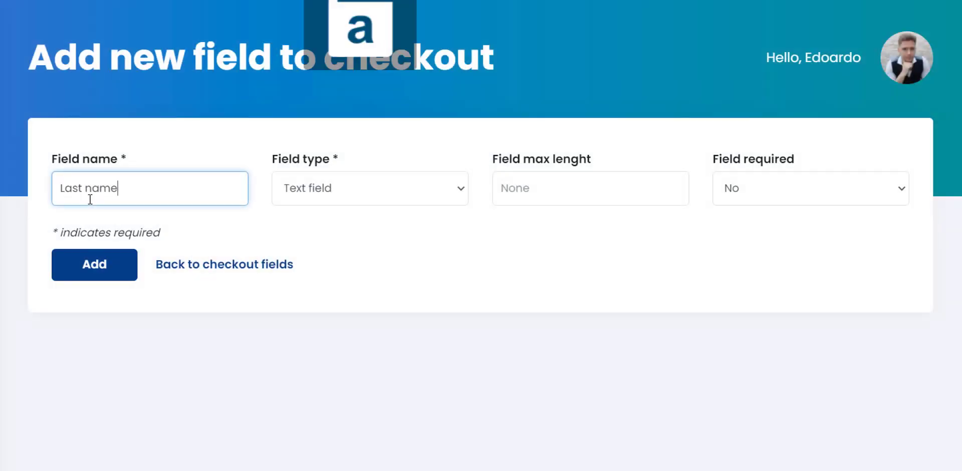
{"action": "left_click", "coordinate": [82, 274]}
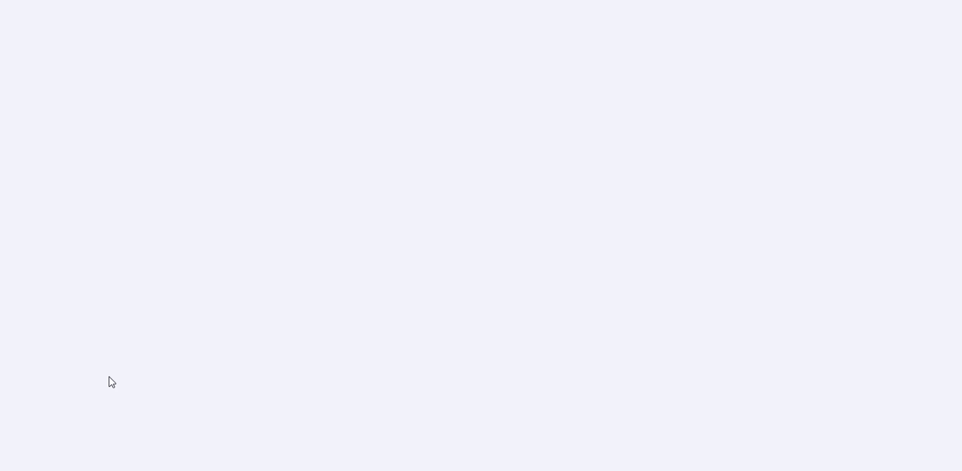
Add a text field named Email to the checkout fields.
{"action": "left_click", "coordinate": [76, 115]}
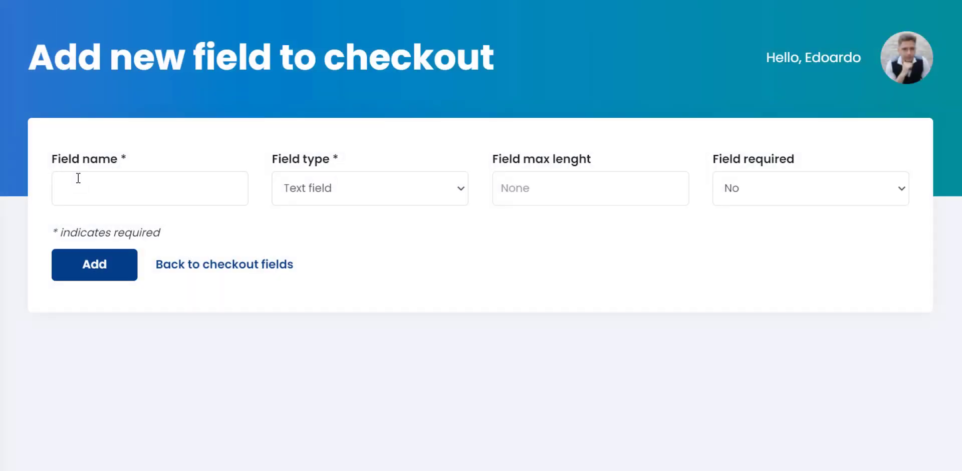
{"action": "left_click", "coordinate": [78, 178]}
{"action": "type", "text": "Email"}
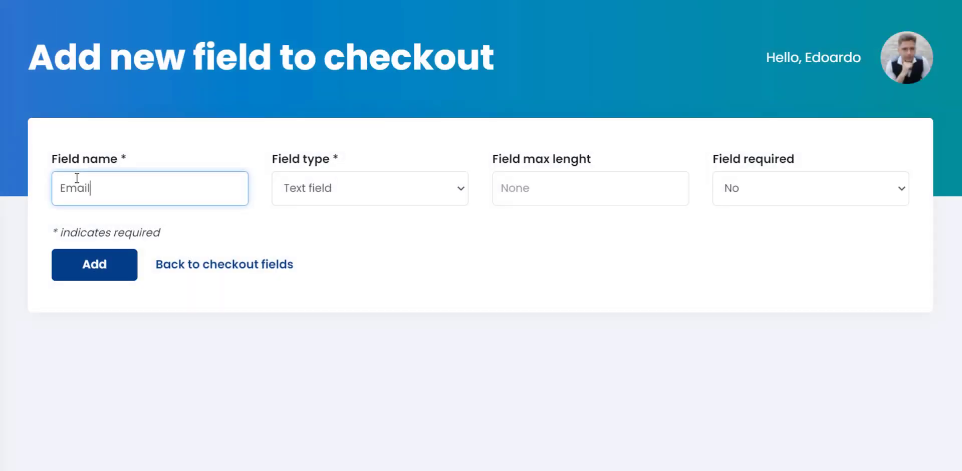
{"action": "left_click", "coordinate": [79, 277]}
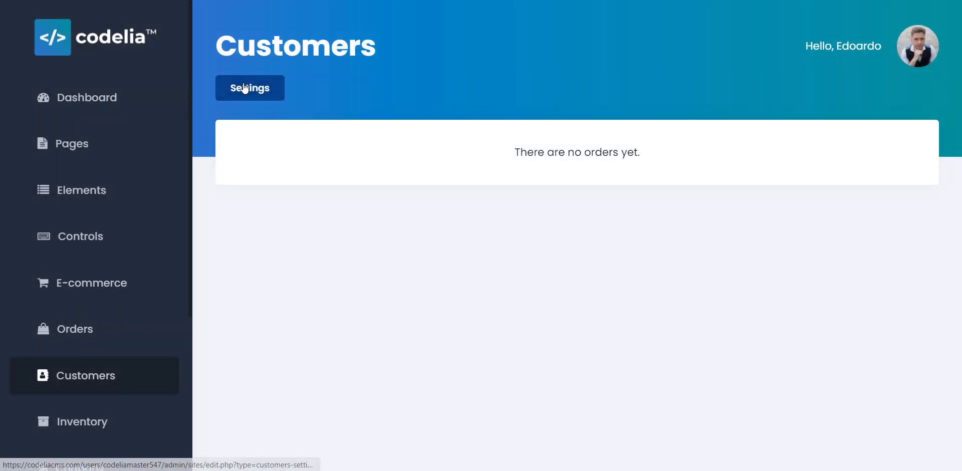
Set the customers settings to group customers by the First name, Last name and Email checkout fields.
{"action": "left_click", "coordinate": [245, 89]}
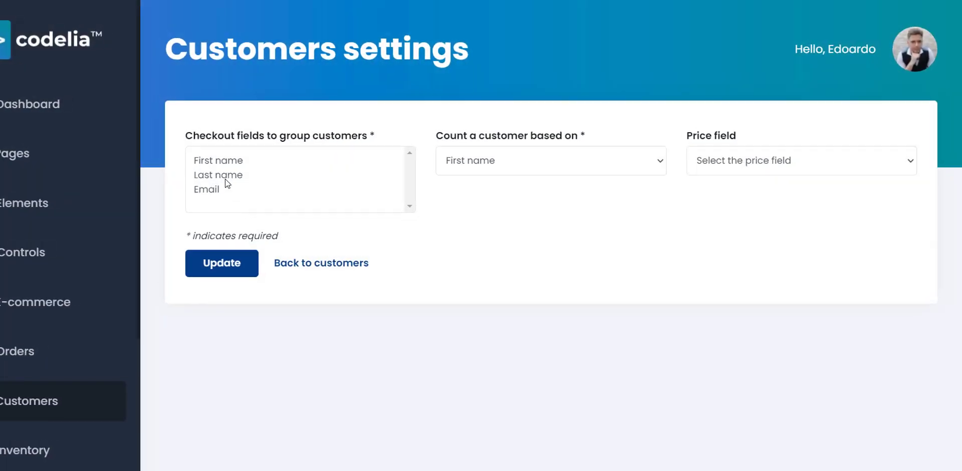
{"action": "left_click", "coordinate": [221, 161]}
{"action": "left_click", "coordinate": [218, 190], "text": "shift"}
{"action": "left_click", "coordinate": [217, 269]}
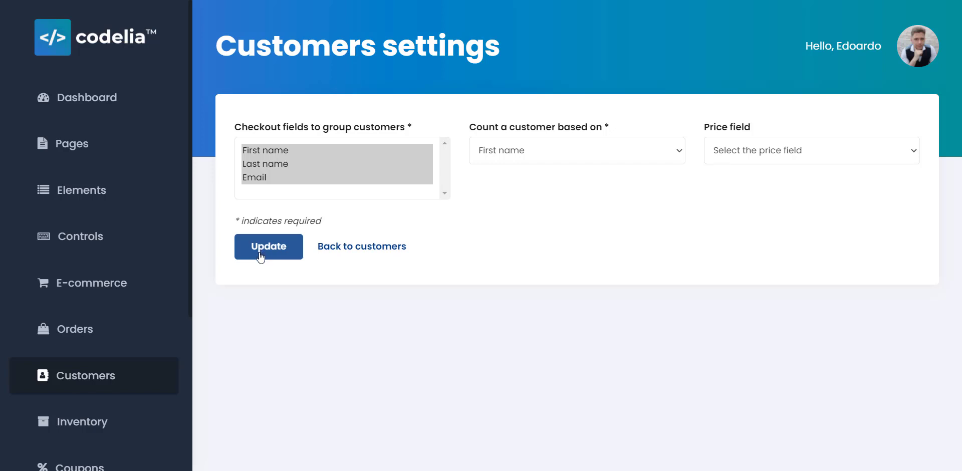
Start a new order and enter Order 1 as both the first name and the last name.
{"action": "left_click", "coordinate": [142, 336]}
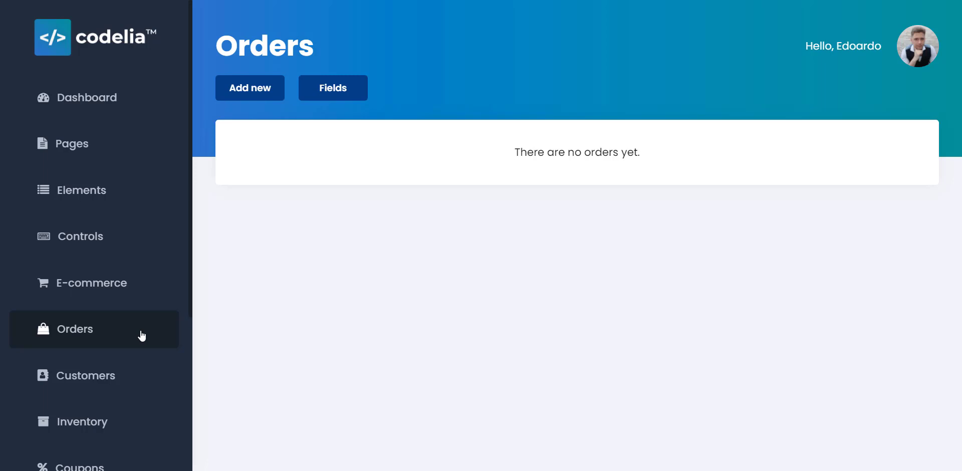
{"action": "left_click", "coordinate": [243, 89]}
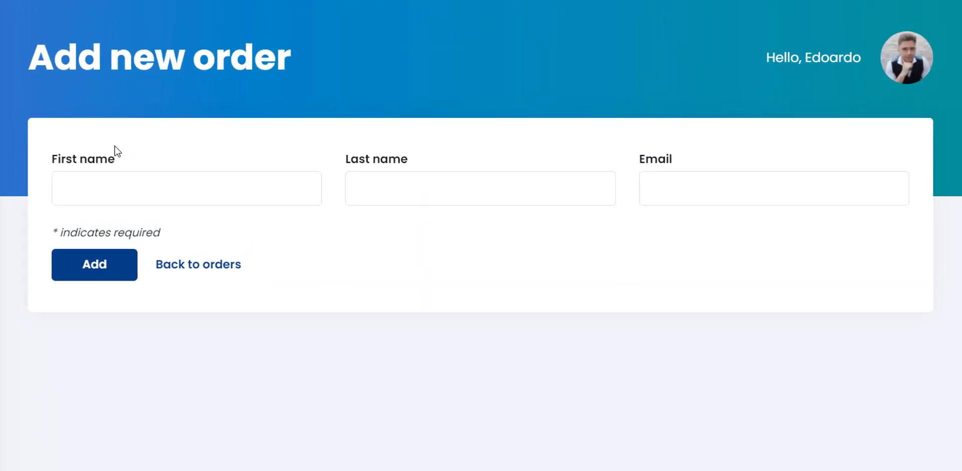
{"action": "left_click", "coordinate": [167, 203]}
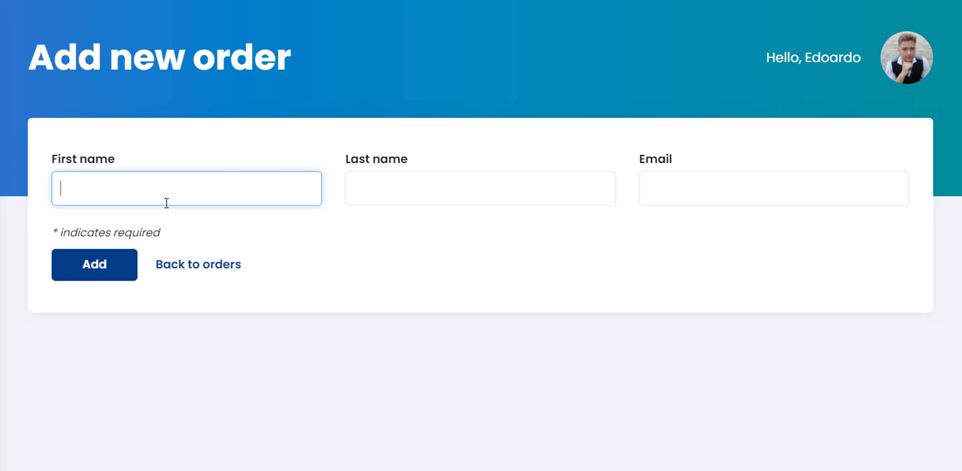
{"action": "type", "text": "Order 1a"}
{"action": "key", "text": "BackSpace"}
{"action": "key", "text": "ctrl+a"}
{"action": "key", "text": "ctrl+c"}
{"action": "left_click", "coordinate": [430, 196]}
{"action": "key", "text": "ctrl+v"}
Fill in the order's e-mail address and add the order.
{"action": "left_click", "coordinate": [719, 185]}
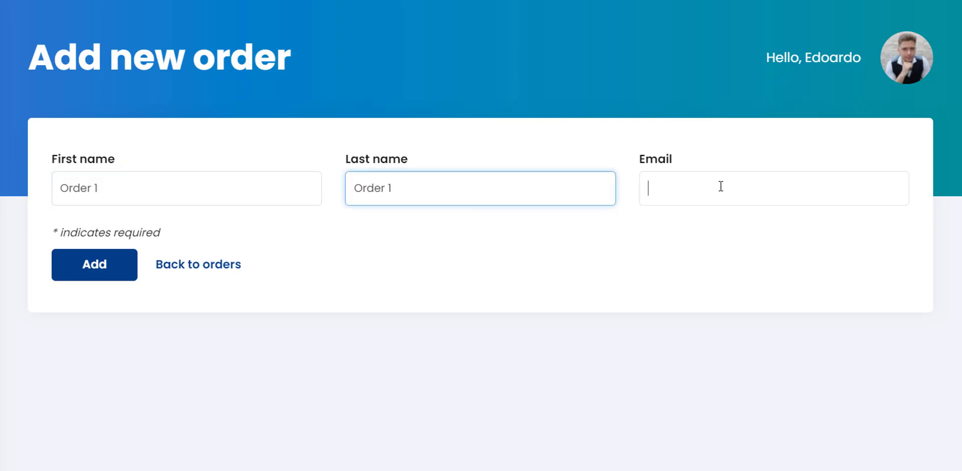
{"action": "type", "text": "email@email"}
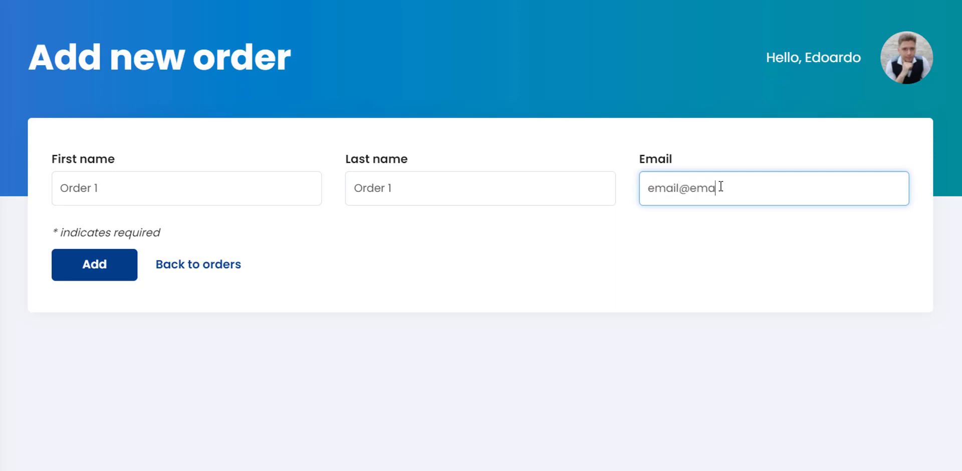
{"action": "type", "text": ".com"}
{"action": "left_click", "coordinate": [110, 273]}
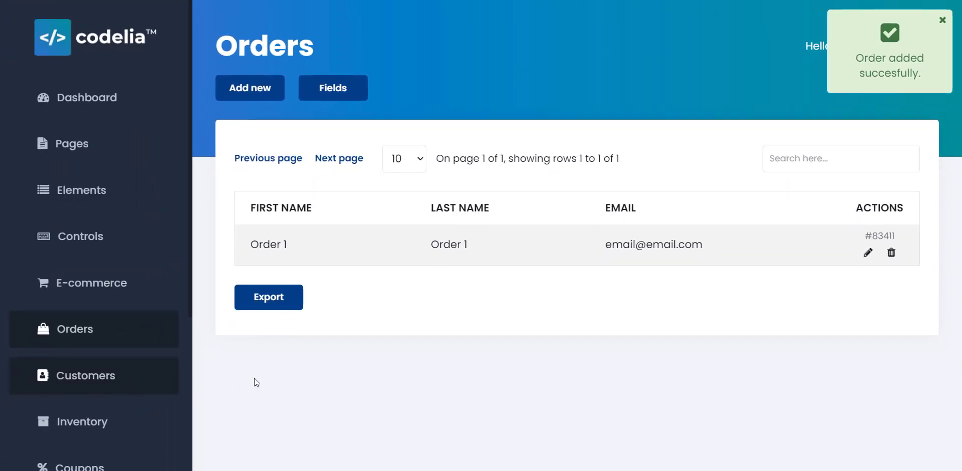
View the details and orders of the customer from the new order.
{"action": "left_click", "coordinate": [81, 372]}
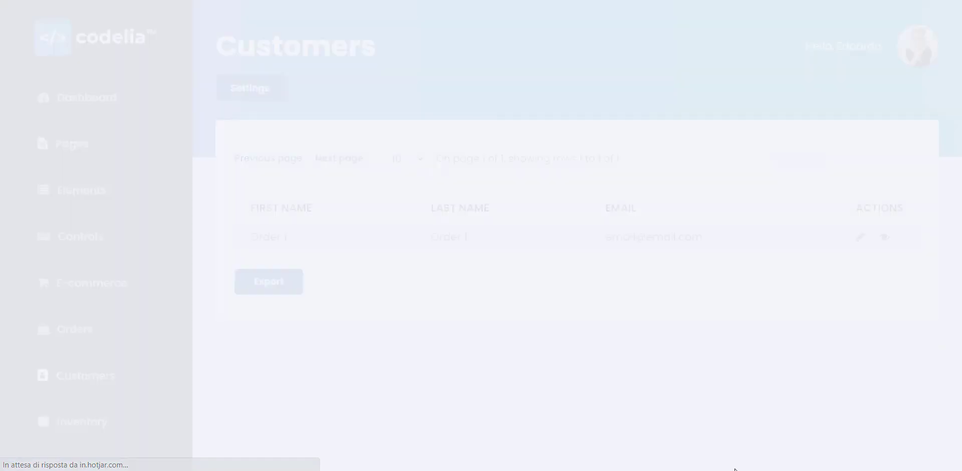
{"action": "left_click", "coordinate": [885, 237]}
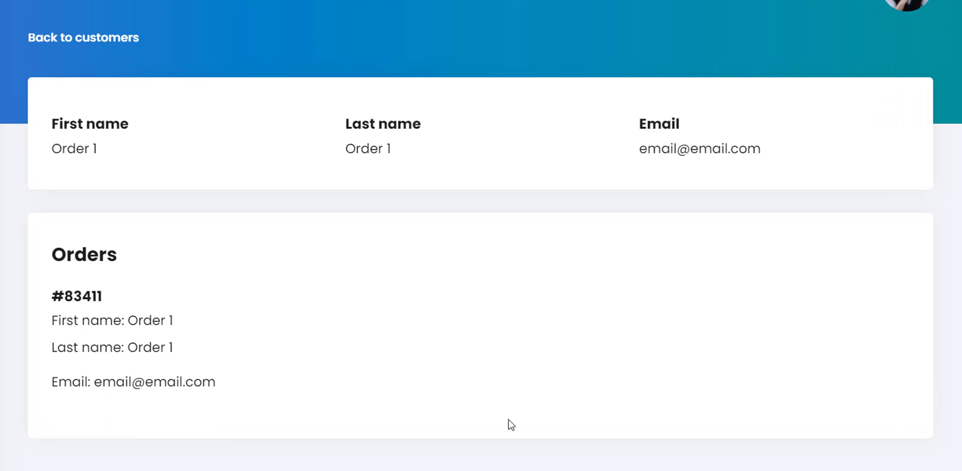
Look over the e-commerce shipping methods and the coupons list.
{"action": "left_click", "coordinate": [135, 277]}
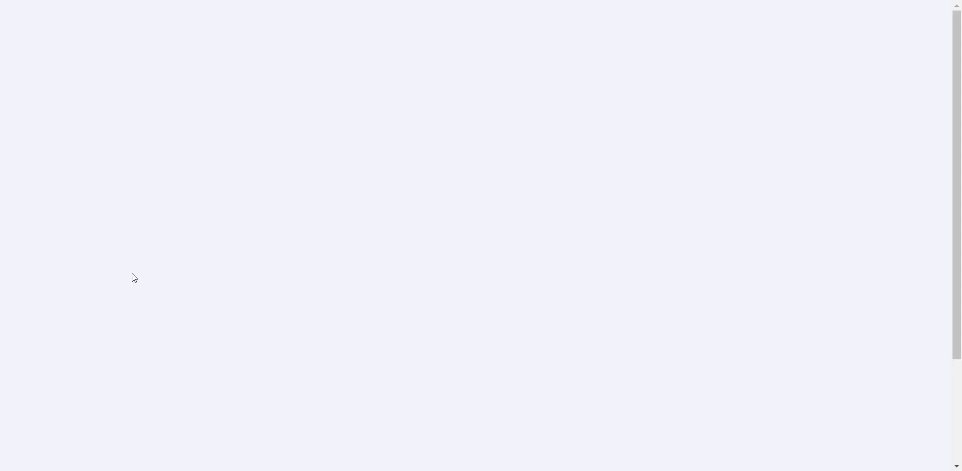
{"action": "scroll", "coordinate": [383, 374], "scroll_direction": "down", "scroll_amount": 3}
{"action": "left_click", "coordinate": [383, 381]}
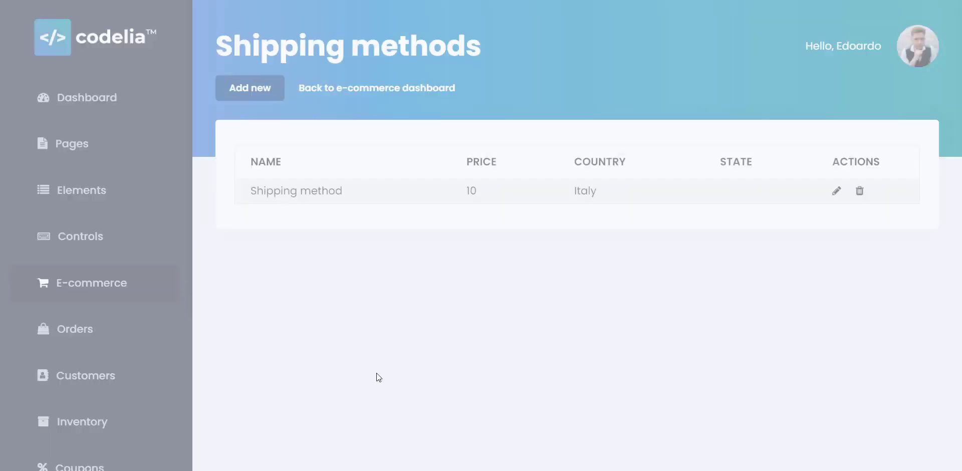
{"action": "left_click", "coordinate": [73, 464]}
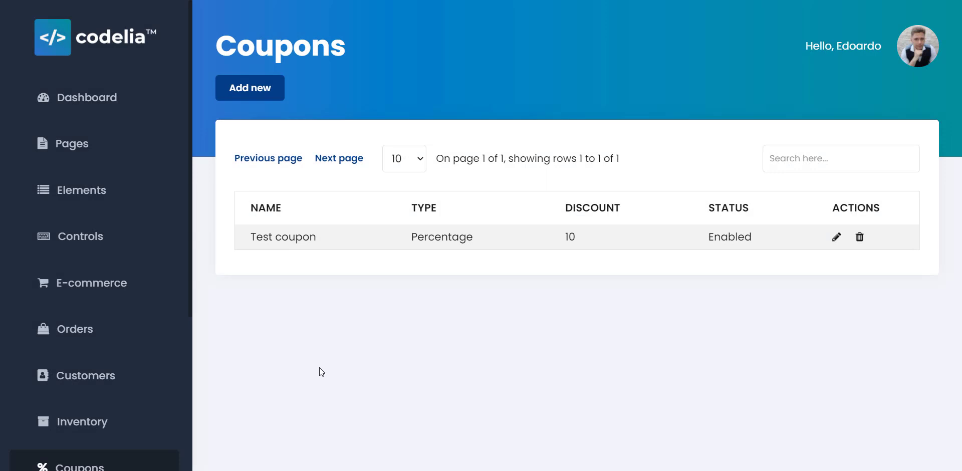
Open the site settings and copy the API endpoint address.
{"action": "scroll", "coordinate": [111, 413], "scroll_direction": "down", "scroll_amount": 5}
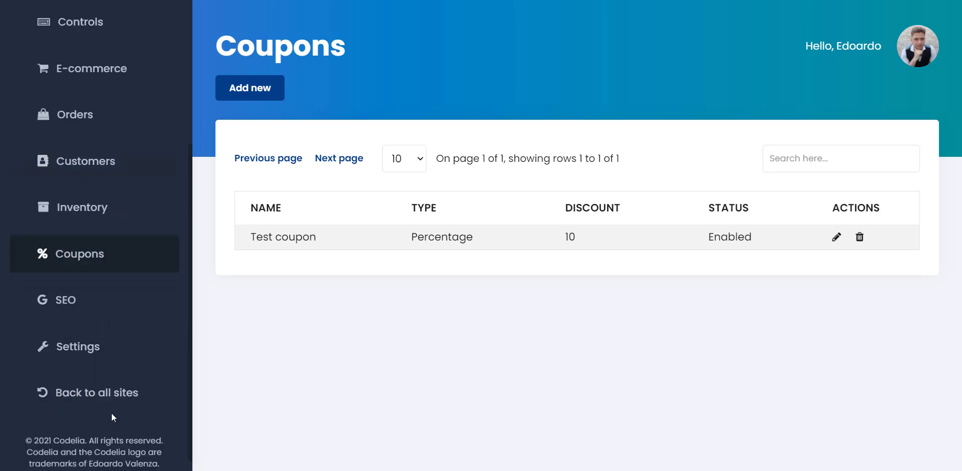
{"action": "left_click", "coordinate": [104, 341]}
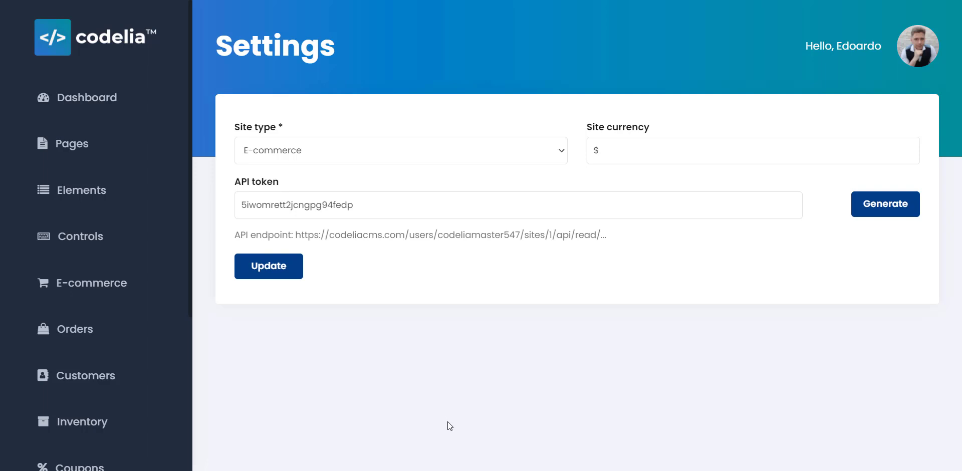
{"action": "left_click_drag", "start_coordinate": [602, 235], "coordinate": [295, 235]}
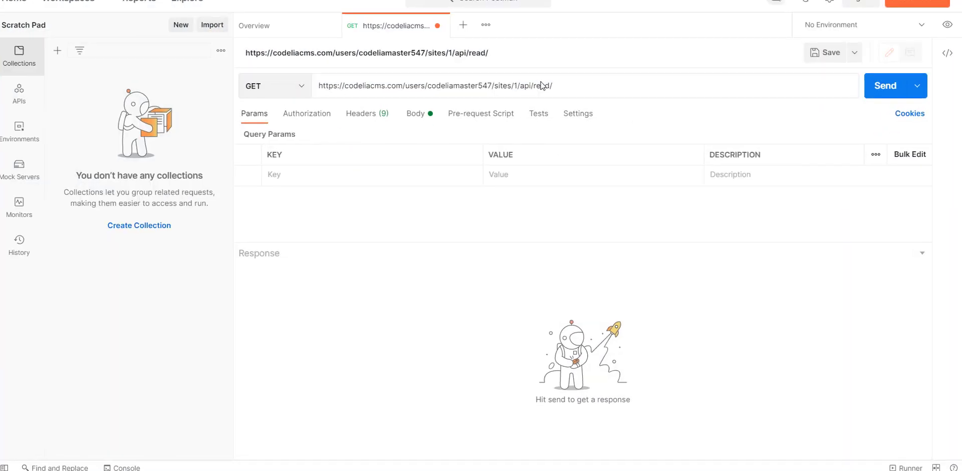
In Postman, append checkout.php to the API read endpoint, send the GET request and look through the response.
{"action": "key", "text": "ctrl+a"}
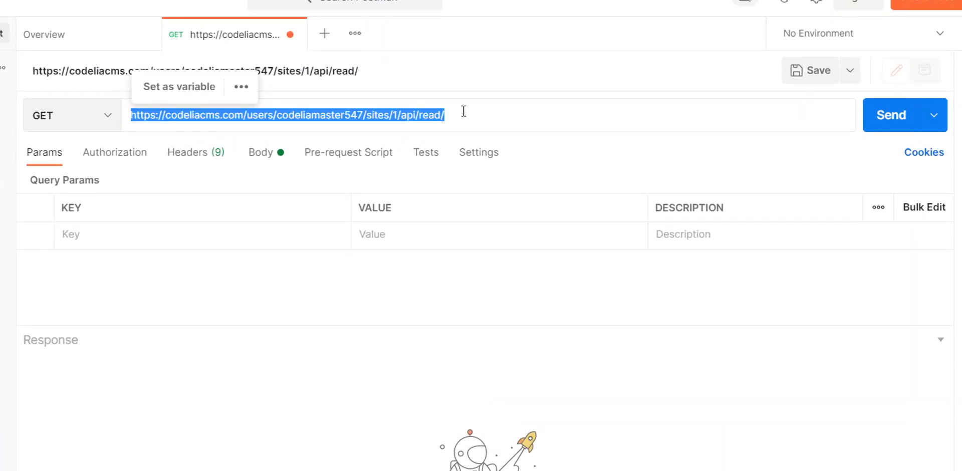
{"action": "type", "text": "customers."}
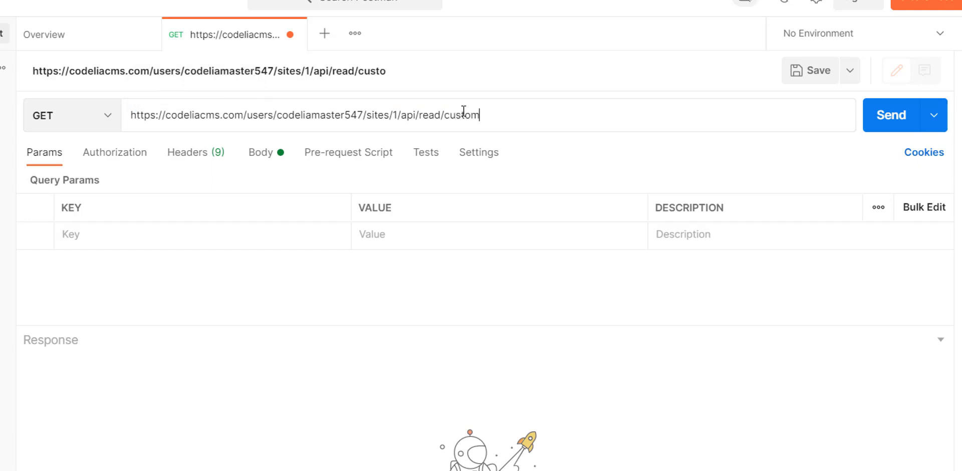
{"action": "key", "text": "BackSpace"}
{"action": "key", "text": "BackSpace"}
{"action": "key", "text": "BackSpace"}
{"action": "key", "text": "BackSpace"}
{"action": "key", "text": "BackSpace"}
{"action": "key", "text": "BackSpace"}
{"action": "key", "text": "BackSpace"}
{"action": "key", "text": "BackSpace"}
{"action": "key", "text": "BackSpace"}
{"action": "type", "text": "heckout.php"}
{"action": "key", "text": "Return"}
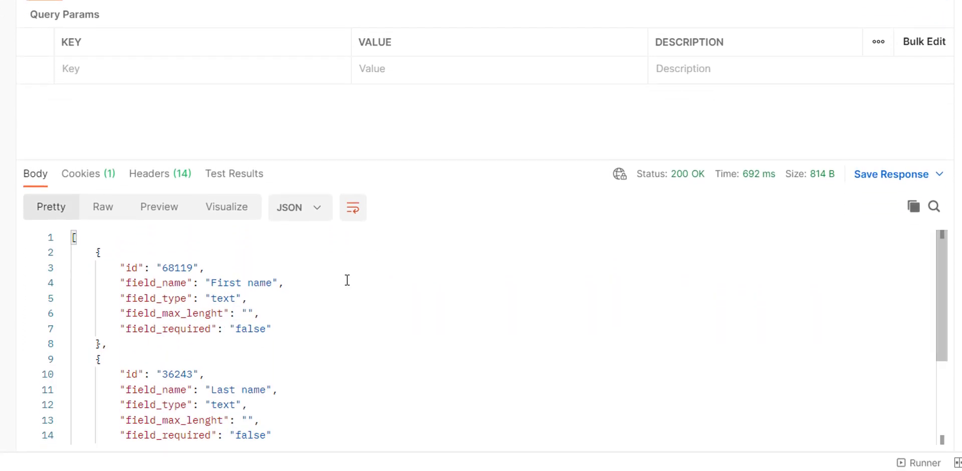
{"action": "scroll", "coordinate": [338, 279], "scroll_direction": "down", "scroll_amount": 3}
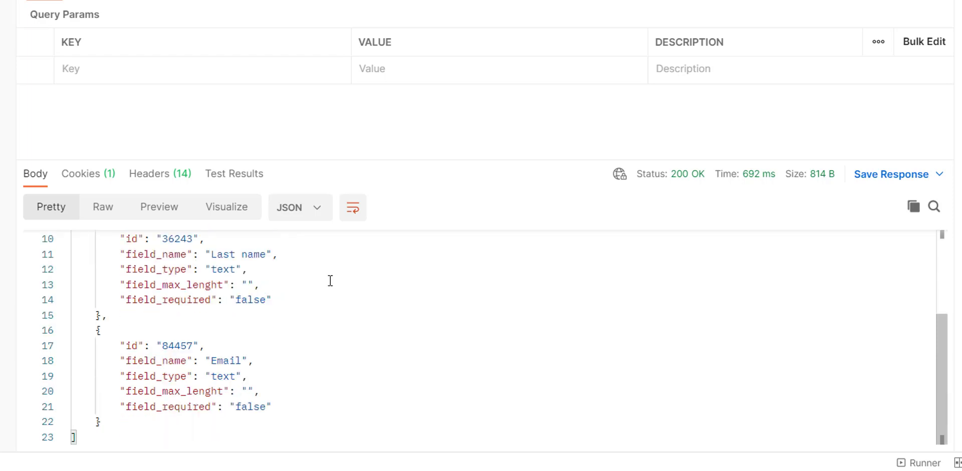
Examine the first checkout field's id, name and type in the checkout.php response.
{"action": "scroll", "coordinate": [329, 279], "scroll_direction": "up", "scroll_amount": 3}
{"action": "scroll", "coordinate": [320, 282], "scroll_direction": "down", "scroll_amount": 2}
{"action": "scroll", "coordinate": [310, 284], "scroll_direction": "up", "scroll_amount": 3}
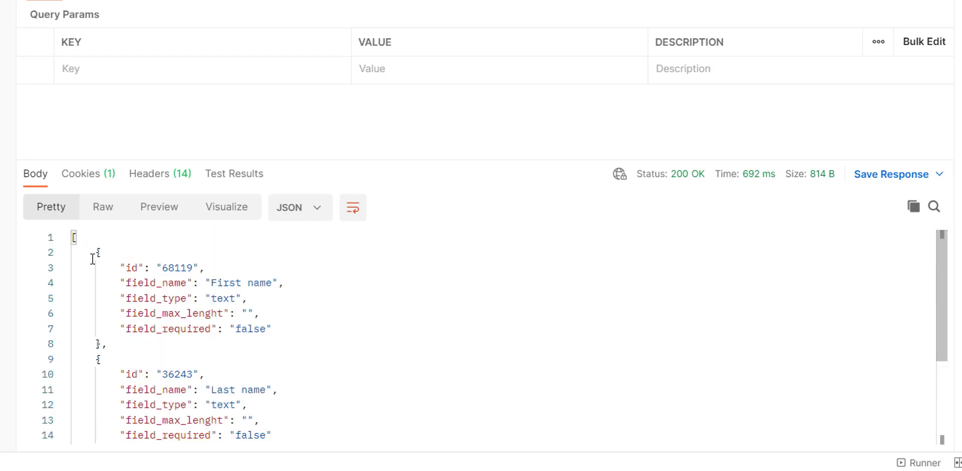
{"action": "left_click_drag", "start_coordinate": [96, 252], "coordinate": [294, 299]}
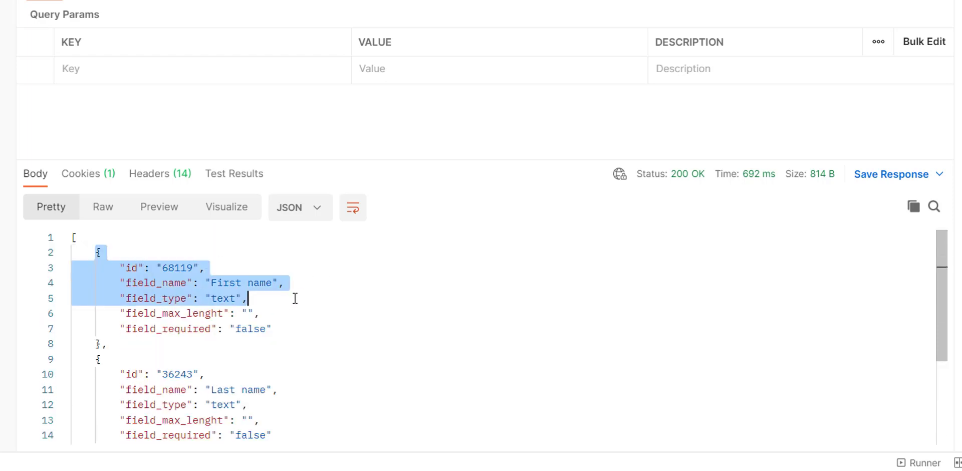
{"action": "left_click", "coordinate": [290, 326]}
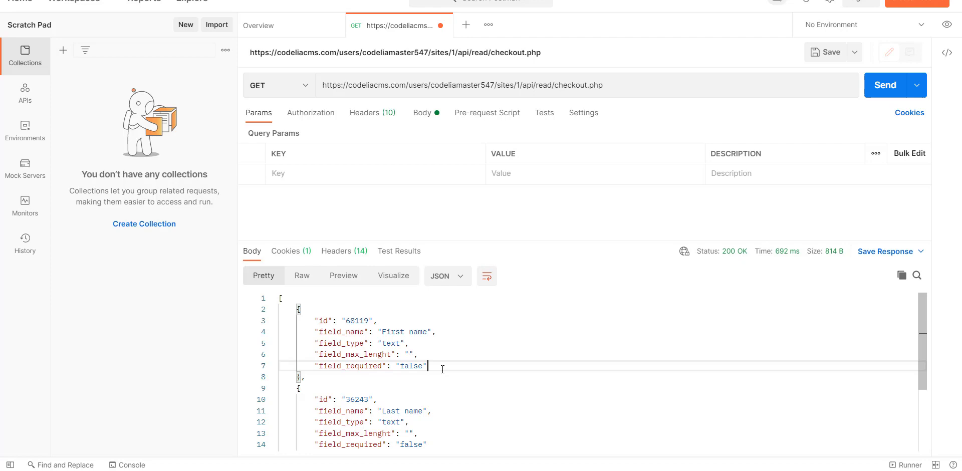
Change the request address from the read to the create endpoint with orders.php, and open the request body.
{"action": "double_click", "coordinate": [545, 87]}
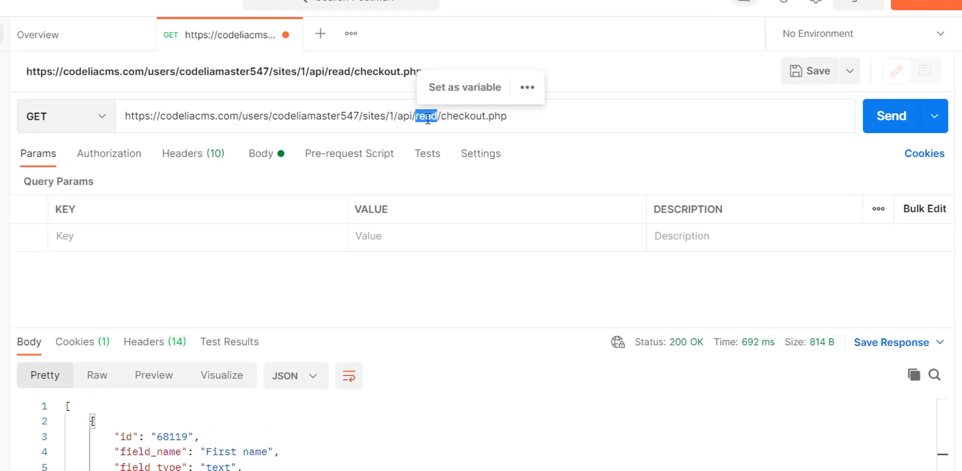
{"action": "type", "text": "create"}
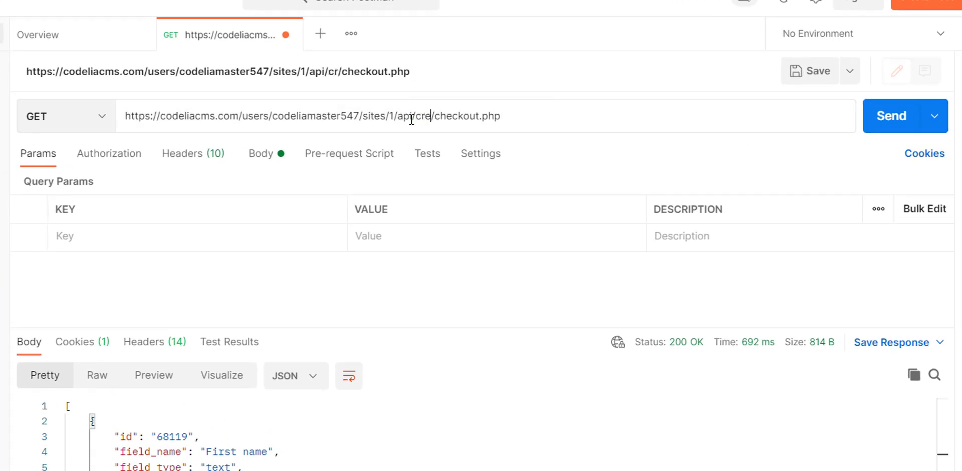
{"action": "double_click", "coordinate": [469, 116]}
{"action": "type", "text": "orders"}
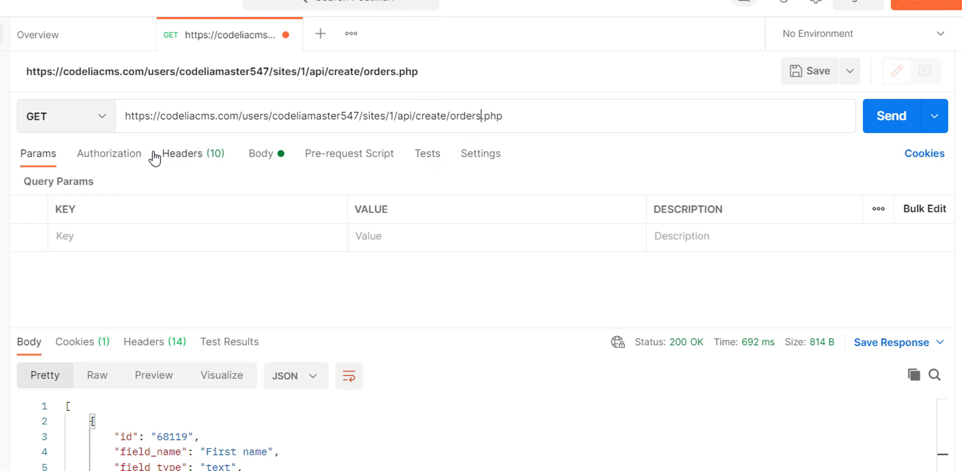
{"action": "left_click", "coordinate": [266, 155]}
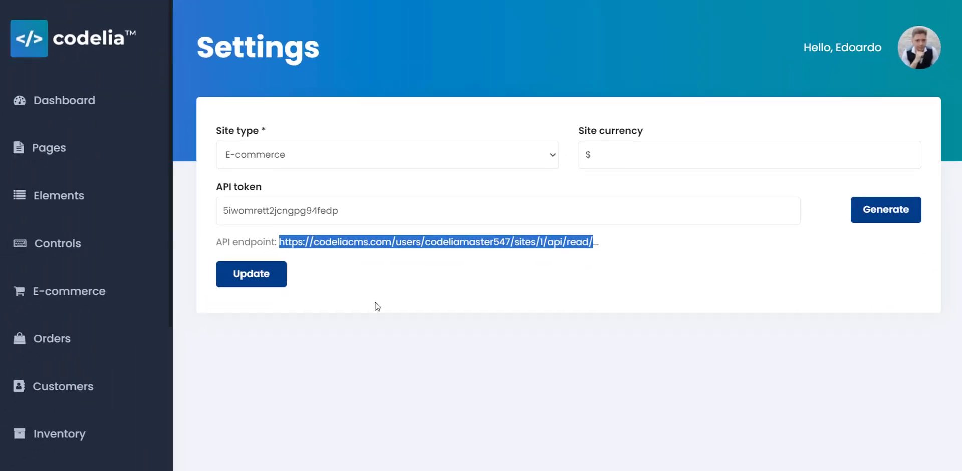
Switch to the Codelia settings page and open the e-commerce checkout fields list.
{"action": "left_click", "coordinate": [376, 305]}
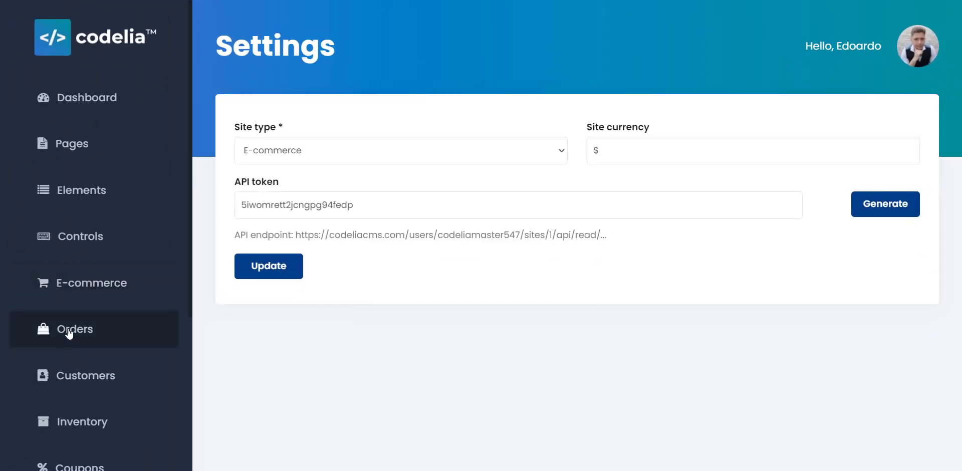
{"action": "left_click", "coordinate": [84, 299]}
{"action": "left_click", "coordinate": [762, 361]}
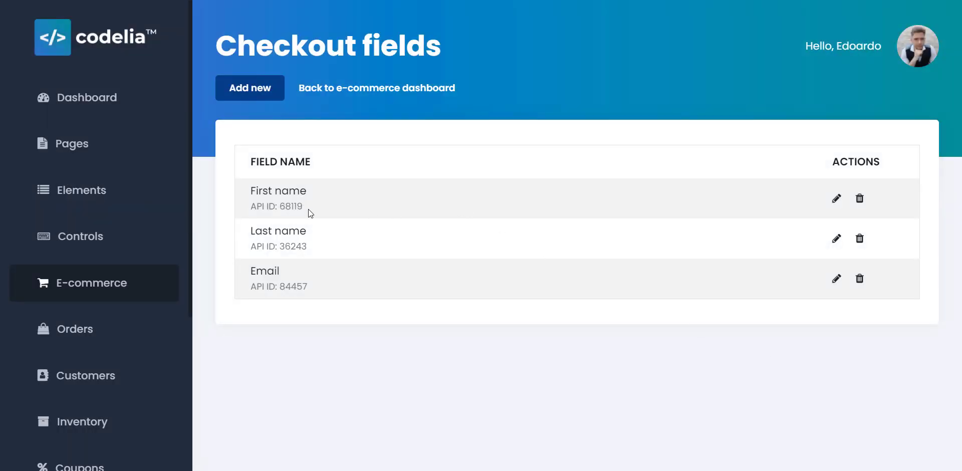
Copy the First name field's API ID 68119 and paste it over the first key in the Postman request body.
{"action": "left_click_drag", "start_coordinate": [308, 209], "coordinate": [256, 208]}
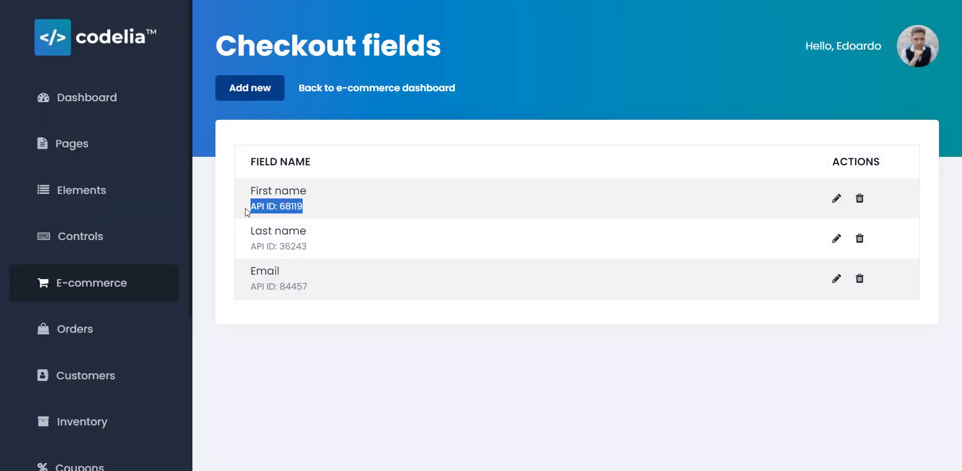
{"action": "left_click", "coordinate": [283, 208]}
{"action": "double_click", "coordinate": [289, 207]}
{"action": "key", "text": "ctrl+c"}
{"action": "key", "text": "alt+Tab"}
{"action": "double_click", "coordinate": [321, 173]}
{"action": "key", "text": "ctrl+v"}
Copy the Last name field's API ID 36243 from Codelia and paste it over the second key in the Postman body.
{"action": "key", "text": "alt+Tab"}
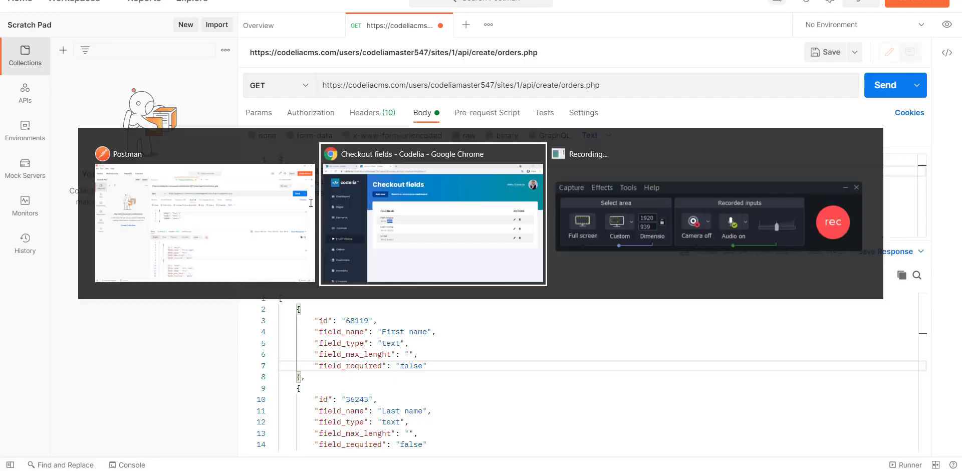
{"action": "double_click", "coordinate": [288, 245]}
{"action": "key", "text": "ctrl+c"}
{"action": "key", "text": "alt+Tab"}
{"action": "double_click", "coordinate": [313, 182]}
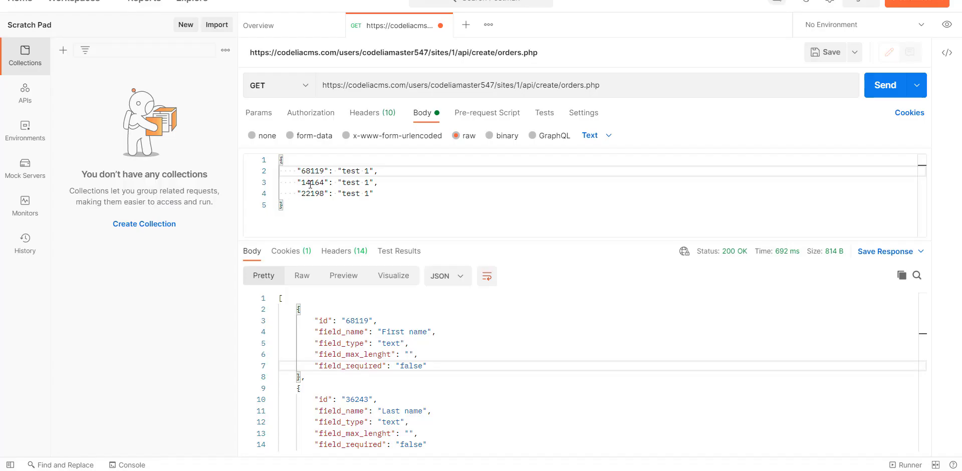
{"action": "key", "text": "ctrl+v"}
Copy the Email field's API ID 84457 from Codelia and paste it over the third key in the Postman body.
{"action": "key", "text": "alt+Tab"}
{"action": "left_click", "coordinate": [292, 283]}
{"action": "double_click", "coordinate": [291, 285]}
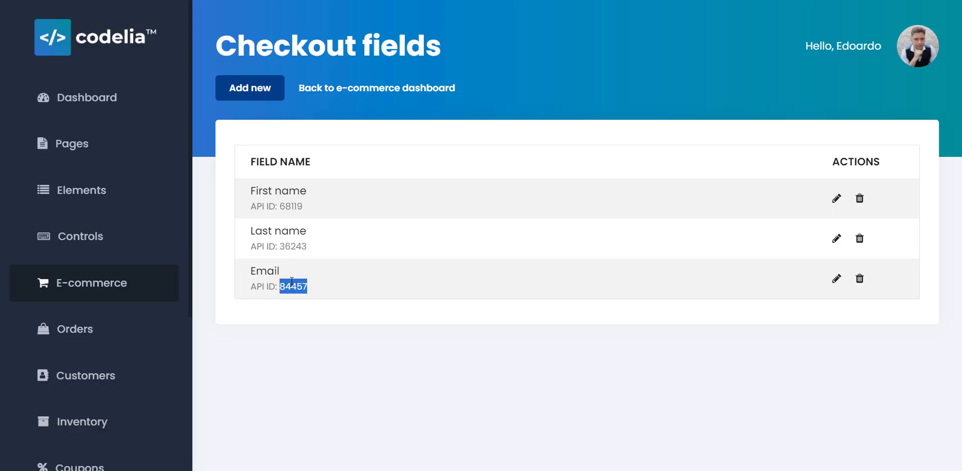
{"action": "key", "text": "ctrl+c"}
{"action": "key", "text": "alt+Tab"}
{"action": "double_click", "coordinate": [313, 193]}
{"action": "key", "text": "ctrl+v"}
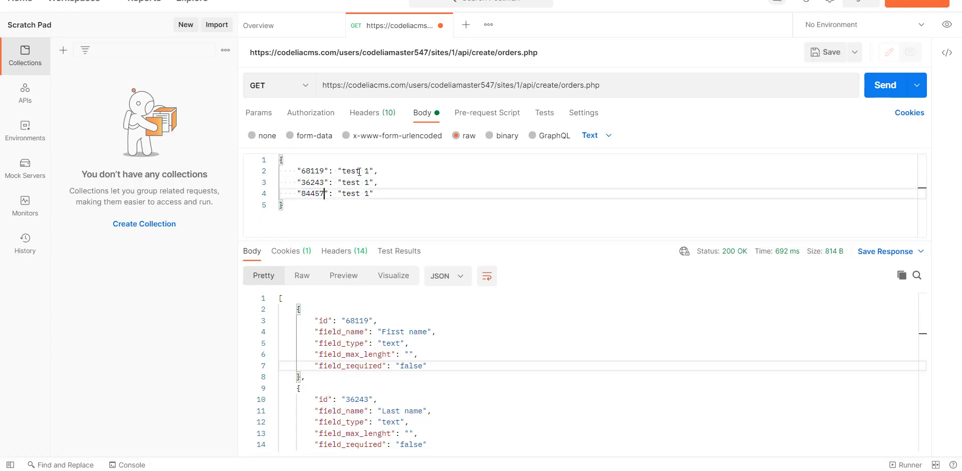
{"action": "left_click_drag", "start_coordinate": [370, 172], "coordinate": [340, 174]}
{"action": "left_click", "coordinate": [356, 194]}
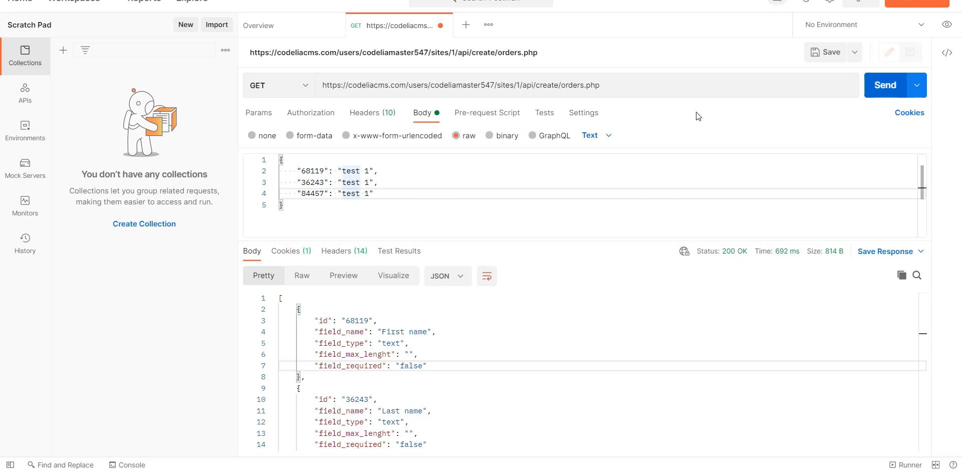
Set the request method to POST, send the order creation request and read the response.
{"action": "left_click", "coordinate": [260, 114]}
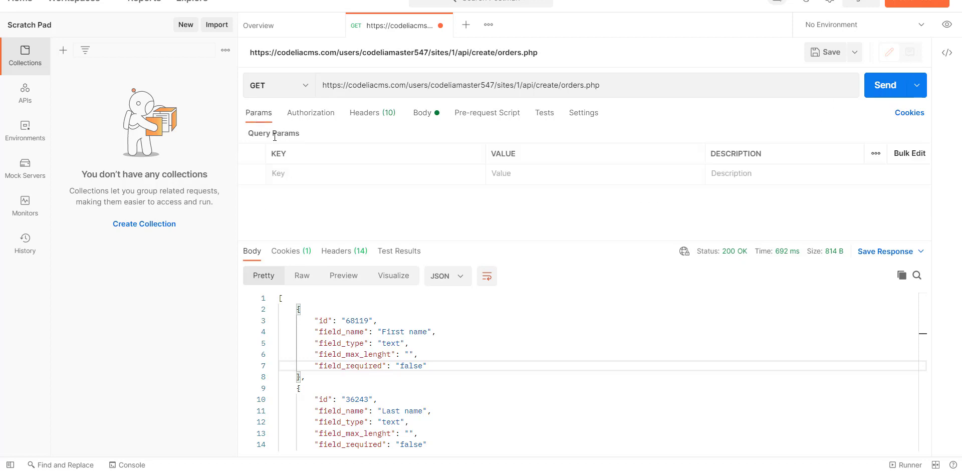
{"action": "left_click", "coordinate": [422, 113]}
{"action": "left_click", "coordinate": [266, 85]}
{"action": "left_click", "coordinate": [280, 133]}
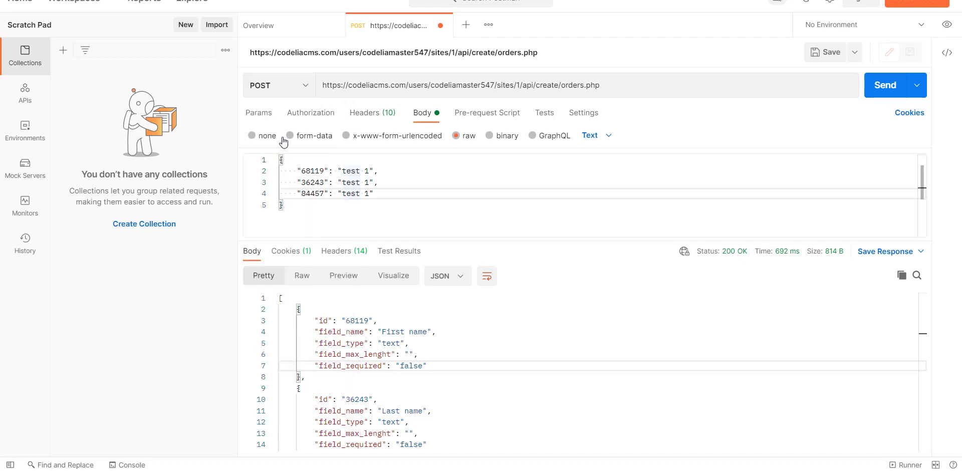
{"action": "left_click", "coordinate": [886, 83]}
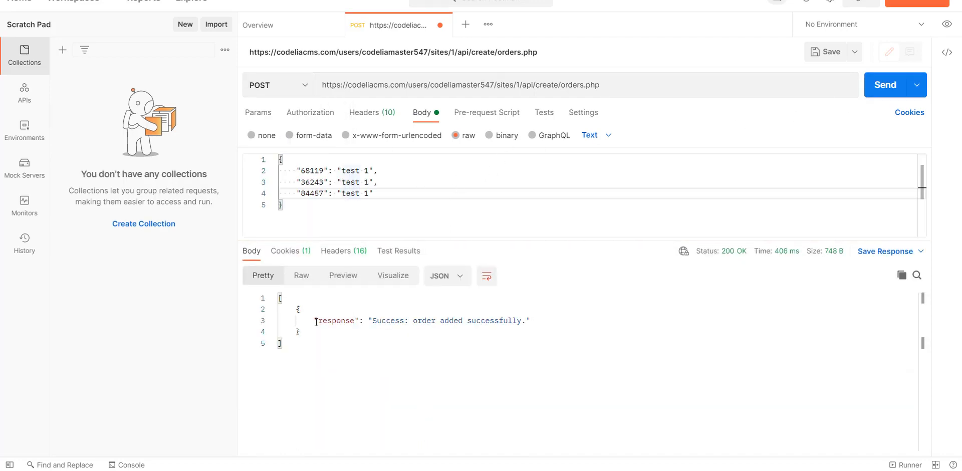
{"action": "left_click_drag", "start_coordinate": [316, 322], "coordinate": [507, 328]}
{"action": "left_click", "coordinate": [519, 322]}
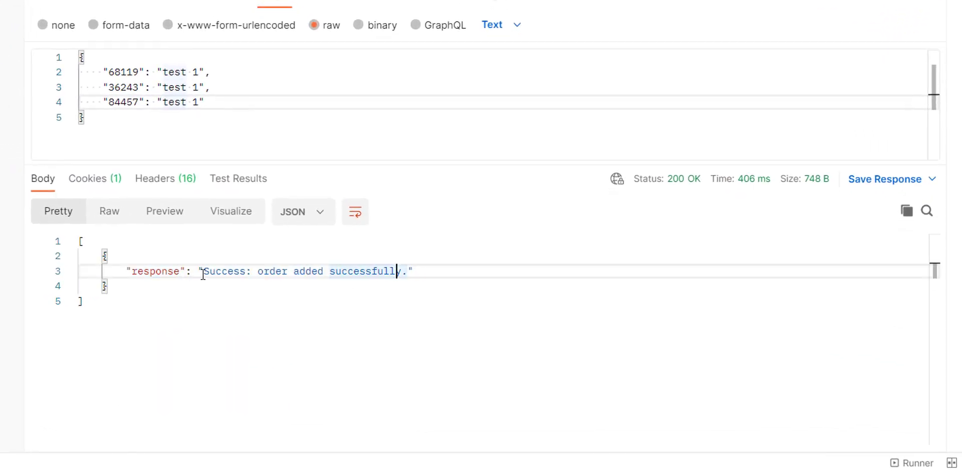
{"action": "left_click_drag", "start_coordinate": [204, 271], "coordinate": [407, 271]}
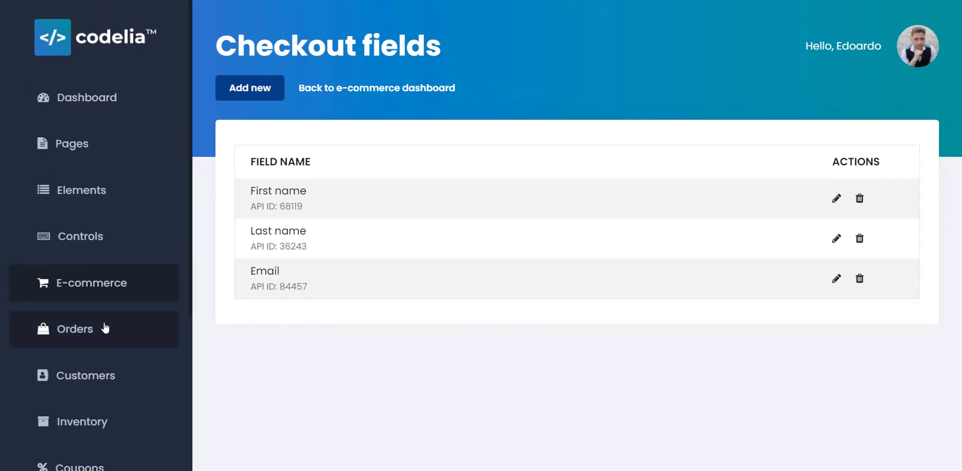
Switch to Codelia, open the orders list and check the order created through the API.
{"action": "left_click", "coordinate": [106, 329]}
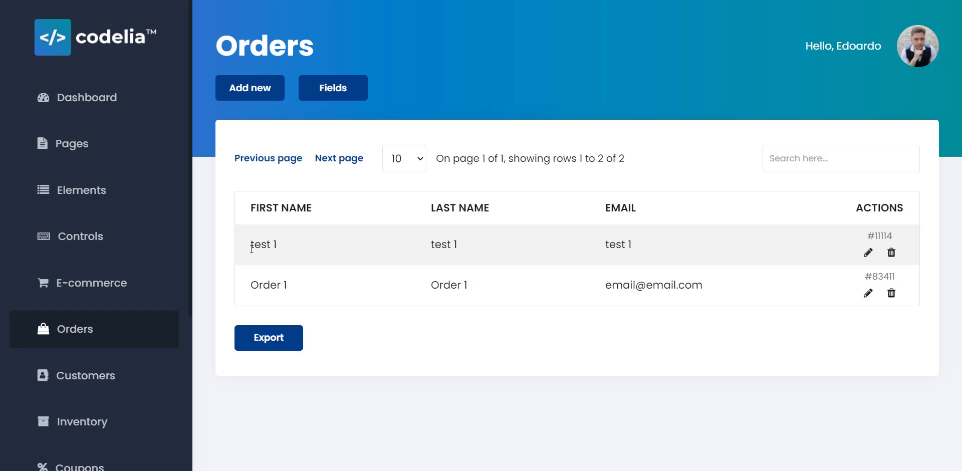
{"action": "left_click_drag", "start_coordinate": [249, 244], "coordinate": [618, 245]}
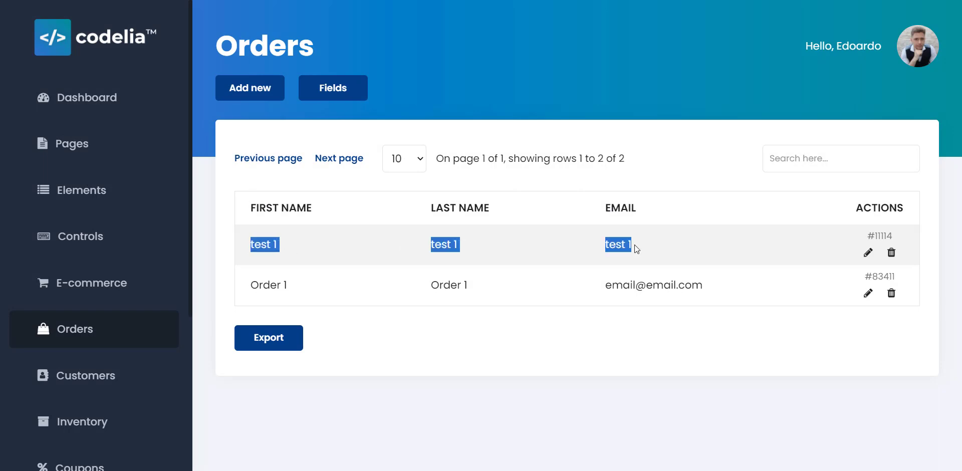
{"action": "left_click", "coordinate": [636, 244]}
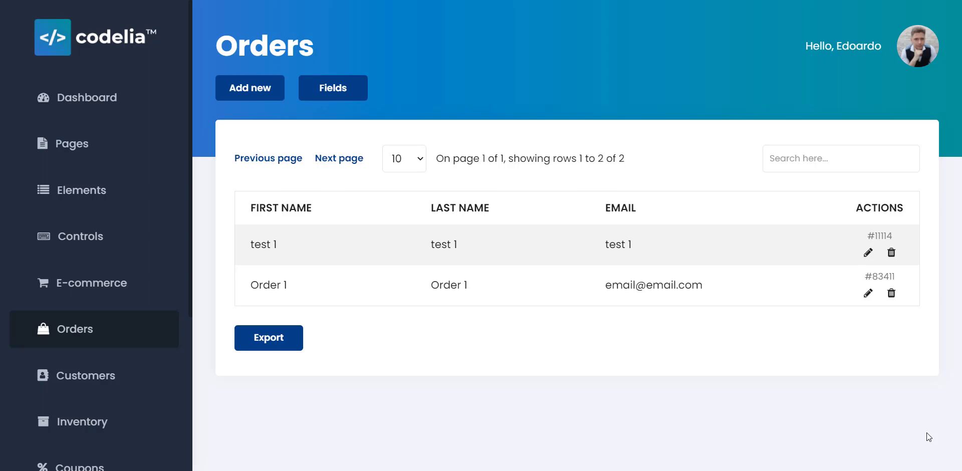
Add a new orders field named "Example field".
{"action": "left_click", "coordinate": [313, 91]}
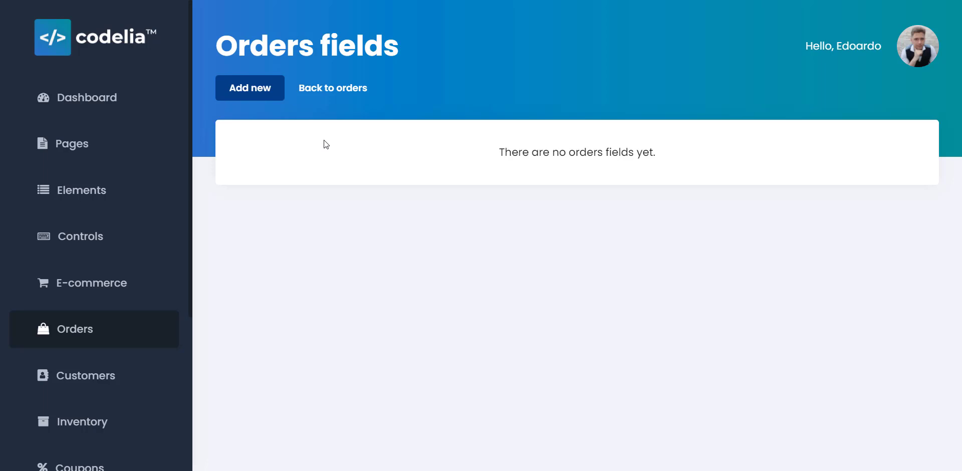
{"action": "left_click", "coordinate": [238, 94]}
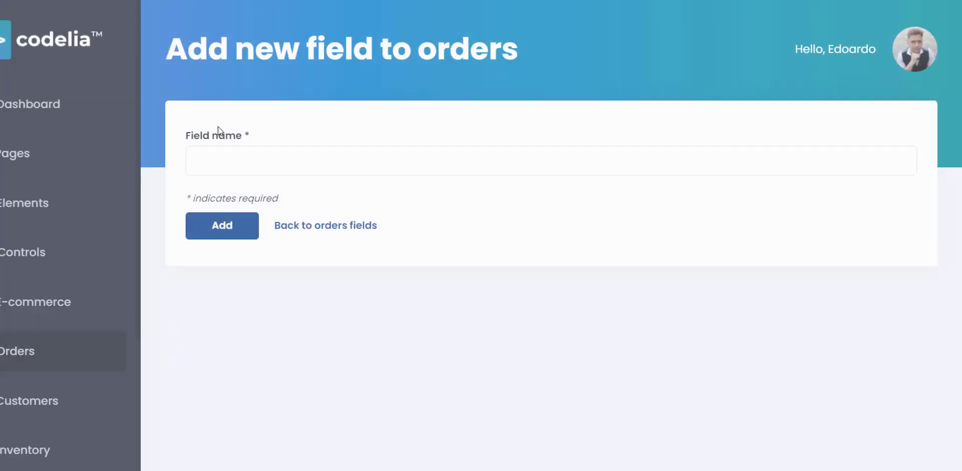
{"action": "left_click", "coordinate": [214, 150]}
{"action": "type", "text": "Exam"}
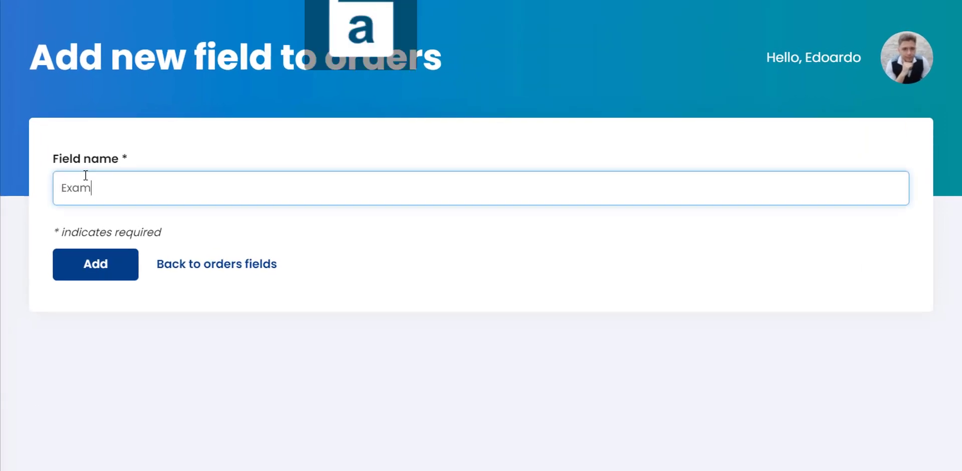
{"action": "type", "text": "ple field"}
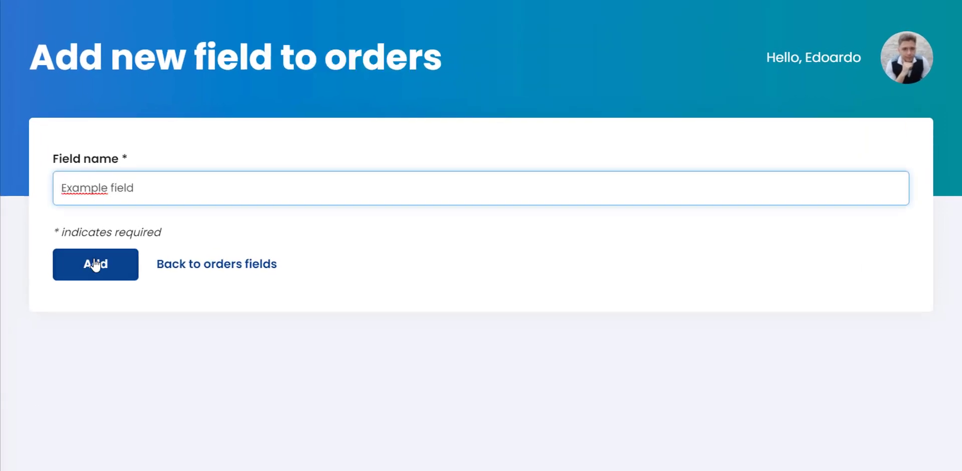
{"action": "left_click", "coordinate": [95, 264]}
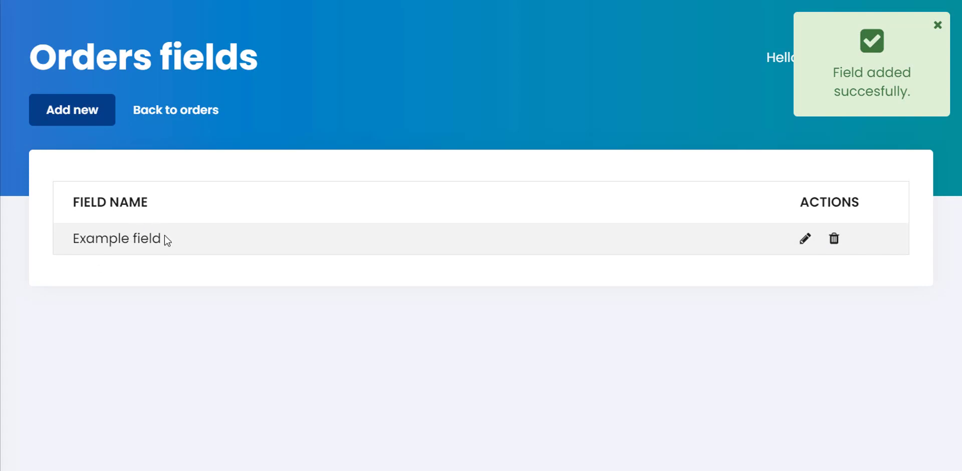
Copy the new field's name and add an "Example field": "example value" line after the last entry in the Postman body.
{"action": "left_click_drag", "start_coordinate": [164, 237], "coordinate": [60, 239]}
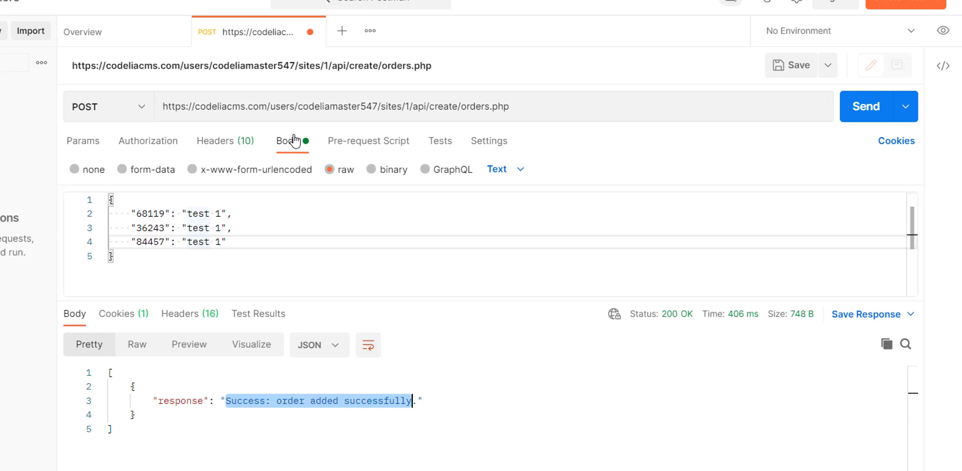
{"action": "left_click", "coordinate": [235, 241]}
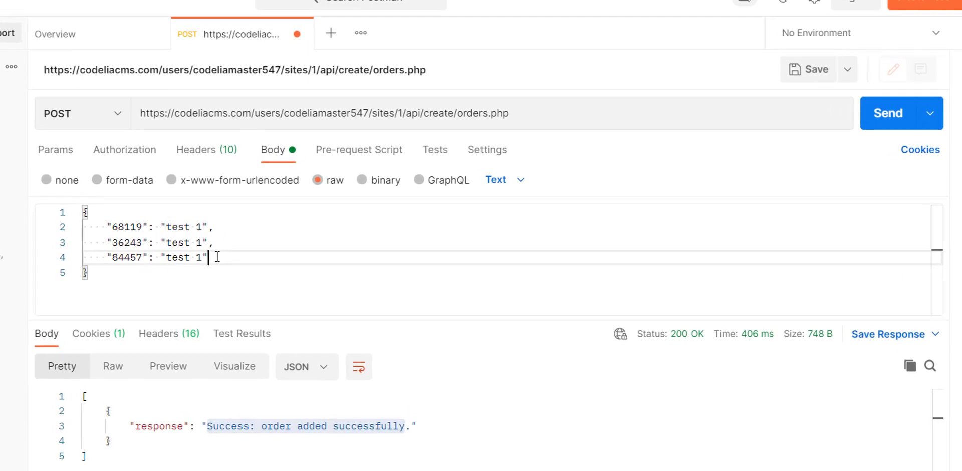
{"action": "type", "text": ","}
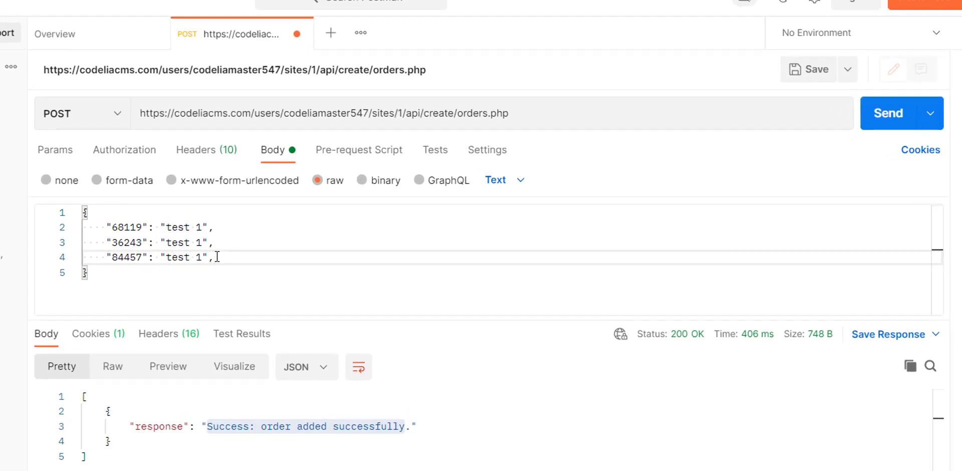
{"action": "key", "text": "Return"}
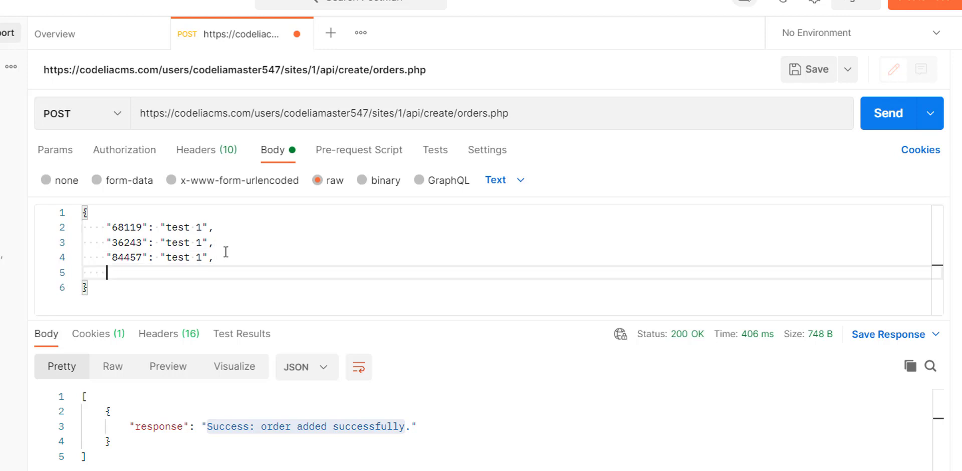
{"action": "key", "text": "ctrl+v"}
{"action": "key", "text": "ctrl+z"}
{"action": "type", "text": "\""}
{"action": "key", "text": "ctrl+v"}
{"action": "type", "text": "\""}
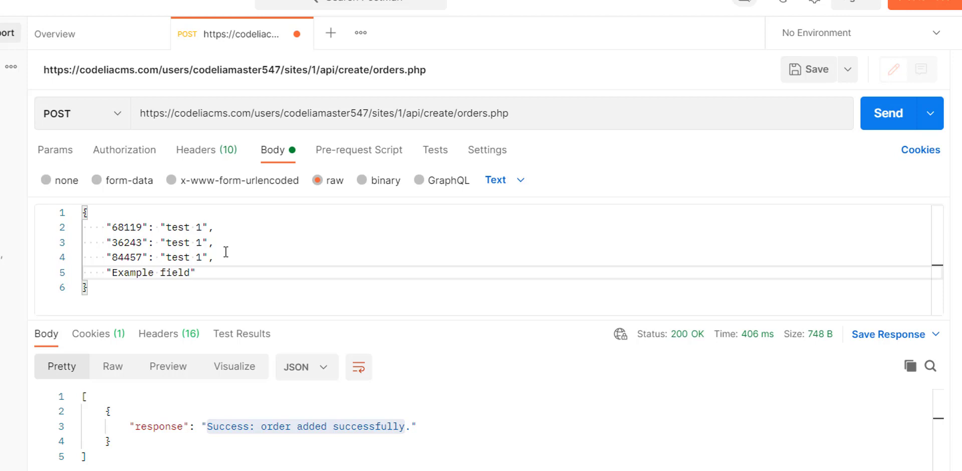
{"action": "type", "text": ": \"example value\""}
Set the values of the three checkout field keys in the request body to "test 2".
{"action": "double_click", "coordinate": [200, 256]}
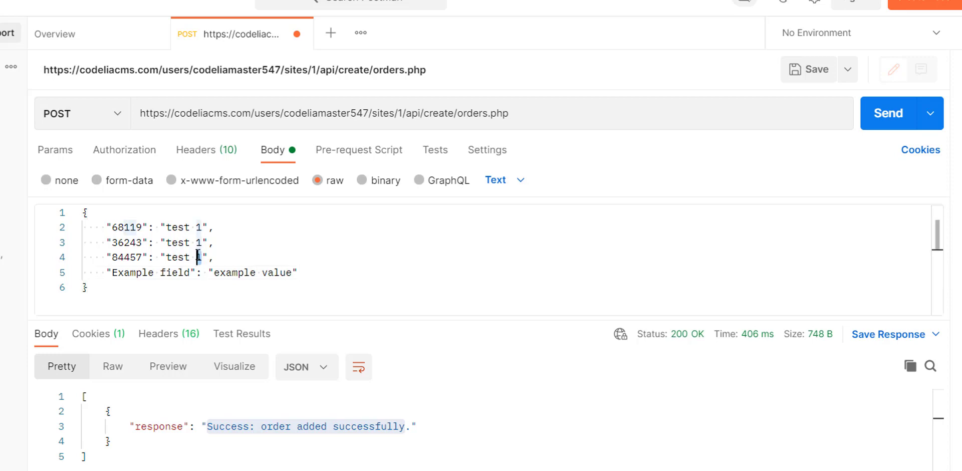
{"action": "type", "text": "2"}
{"action": "double_click", "coordinate": [199, 242]}
{"action": "type", "text": "2"}
{"action": "double_click", "coordinate": [199, 227]}
{"action": "type", "text": "2"}
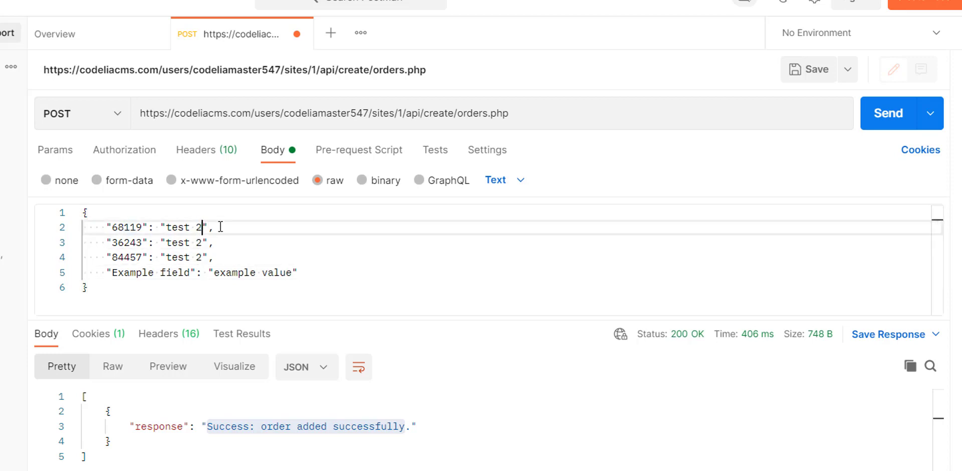
Send the POST request with the "test 2" values and the Example field to create the order, and check its response.
{"action": "left_click", "coordinate": [883, 119]}
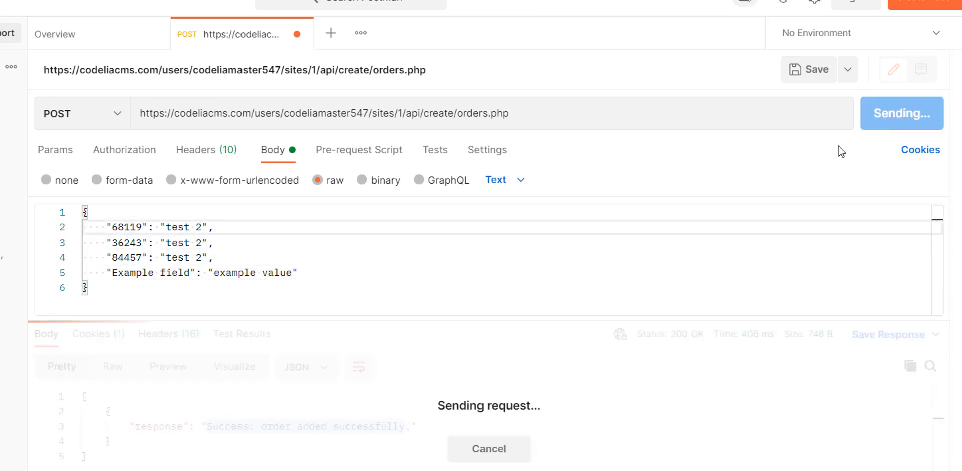
{"action": "left_click", "coordinate": [451, 415]}
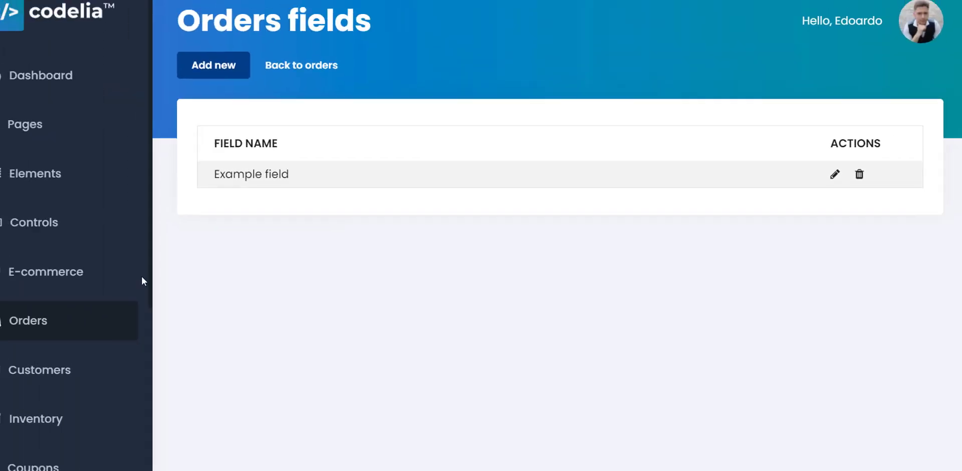
Switch to Codelia, open the orders list, check the Example field in the "test 2" order's details, and return to the list.
{"action": "left_click", "coordinate": [57, 318]}
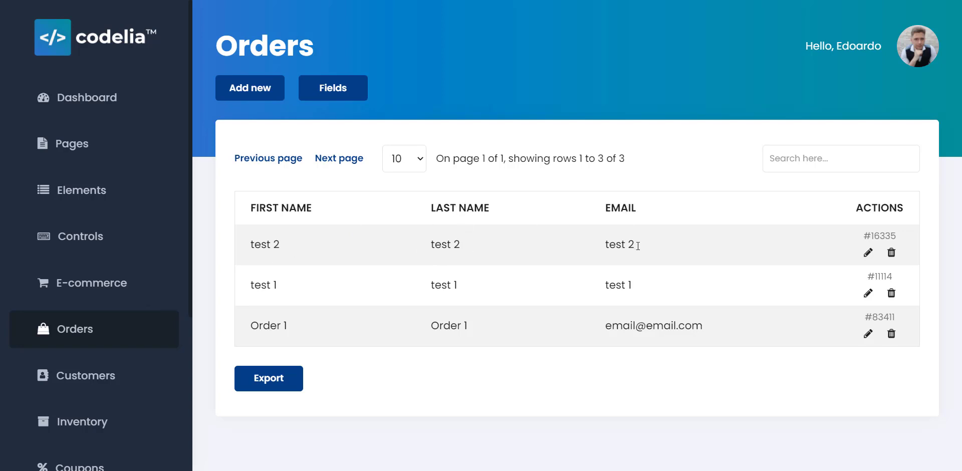
{"action": "left_click", "coordinate": [868, 253]}
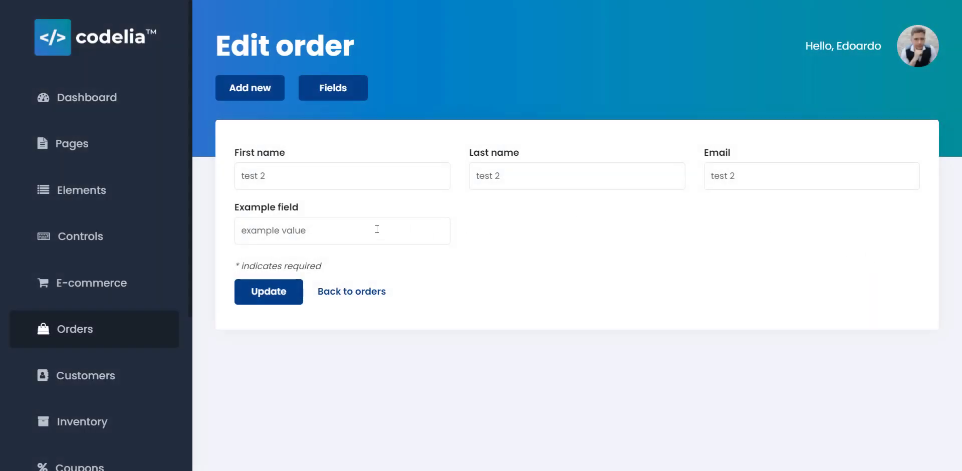
{"action": "left_click_drag", "start_coordinate": [377, 229], "coordinate": [228, 233]}
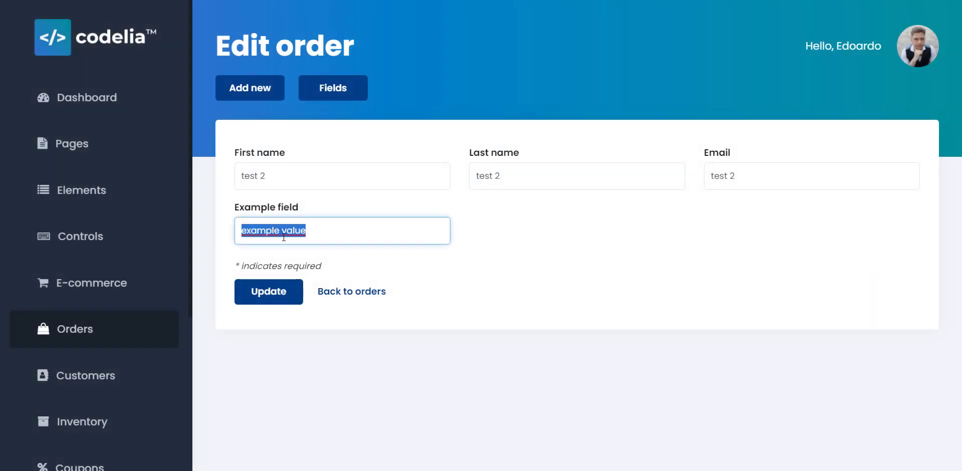
{"action": "left_click", "coordinate": [519, 254]}
{"action": "key", "text": "alt+Left"}
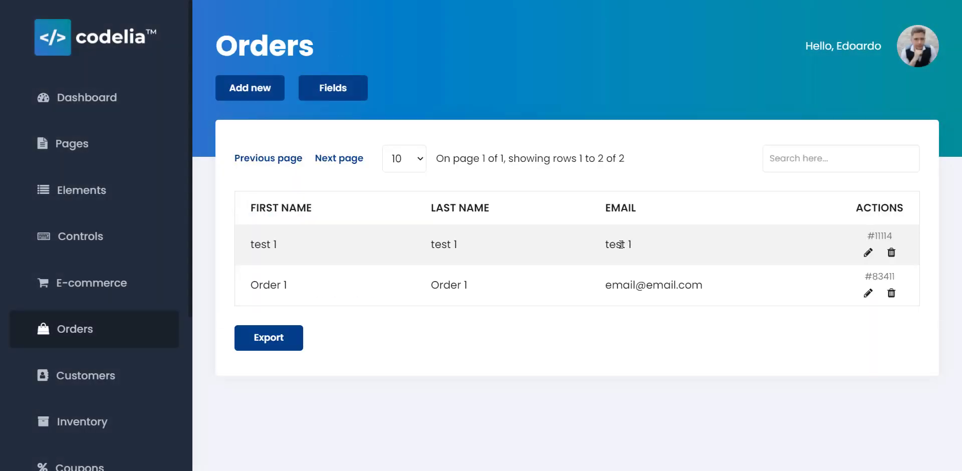